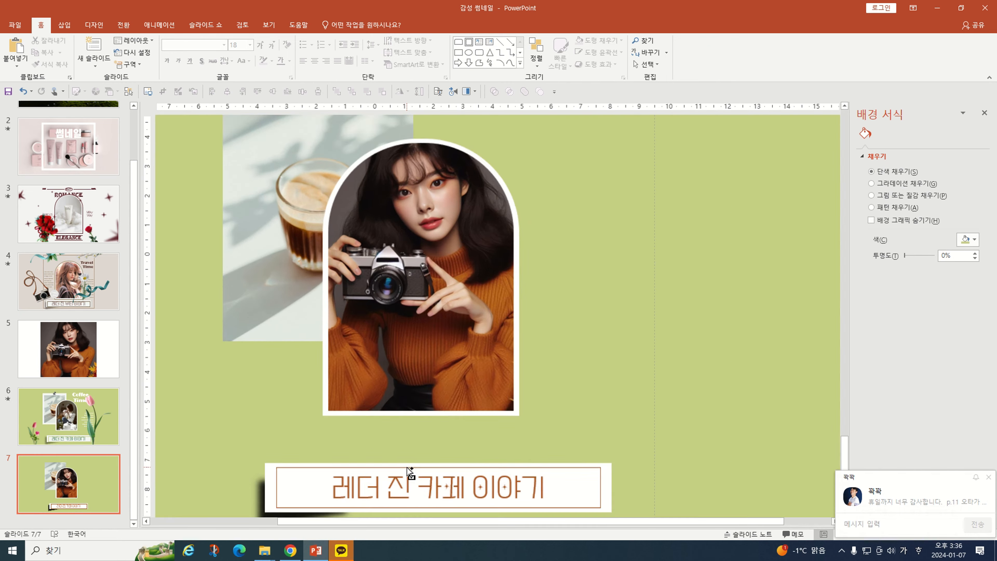
Step: Set the fill transparency of the black shadow shape behind the title label to 46% and reduce its height slightly
scroll(339, 518, left, 5)
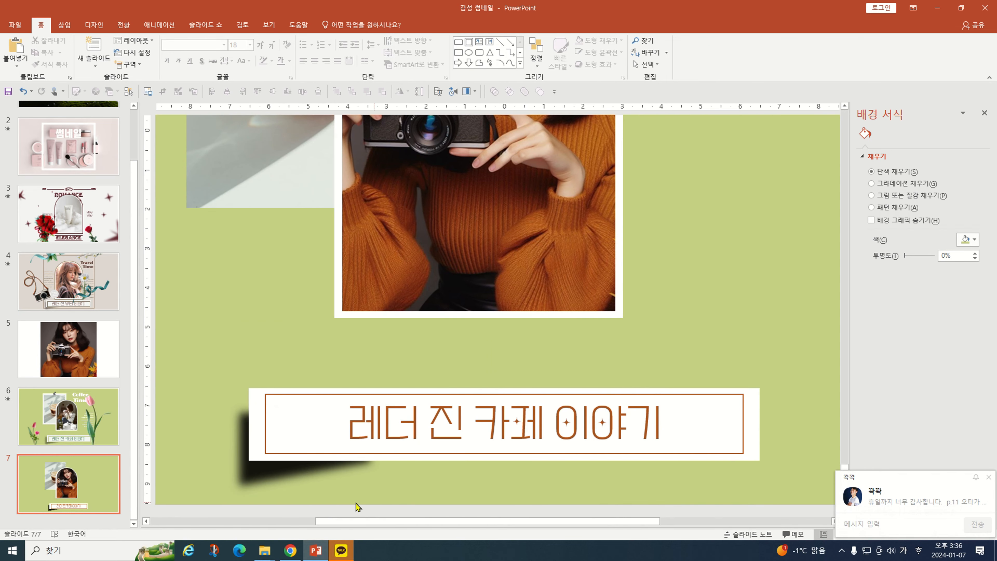
click(255, 482)
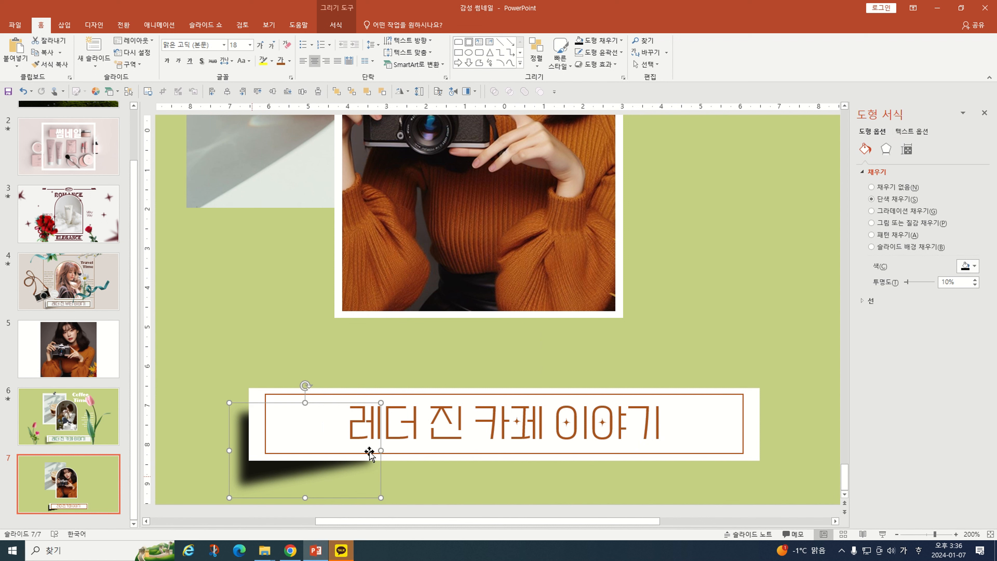
drag(910, 284, 918, 286)
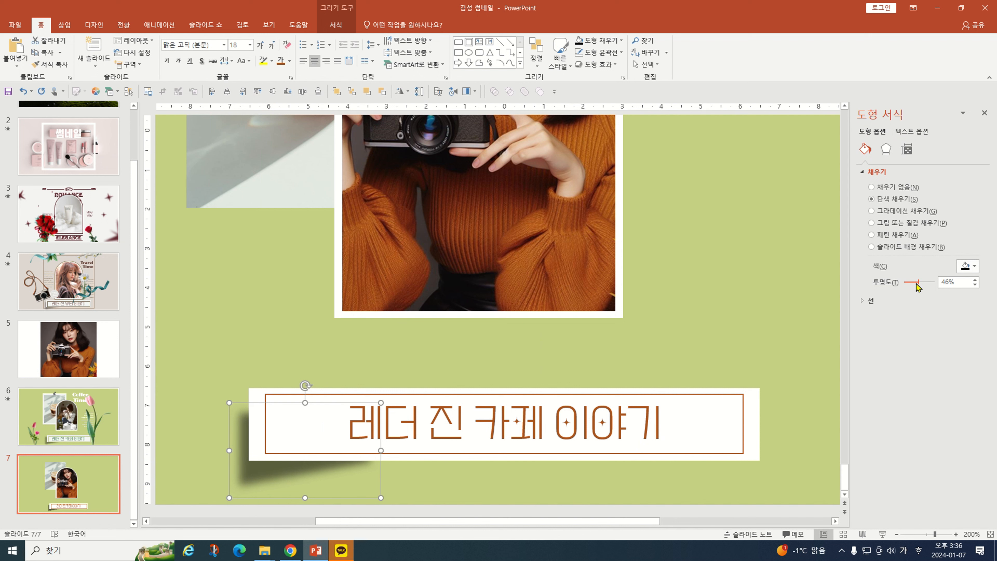
drag(305, 495, 306, 488)
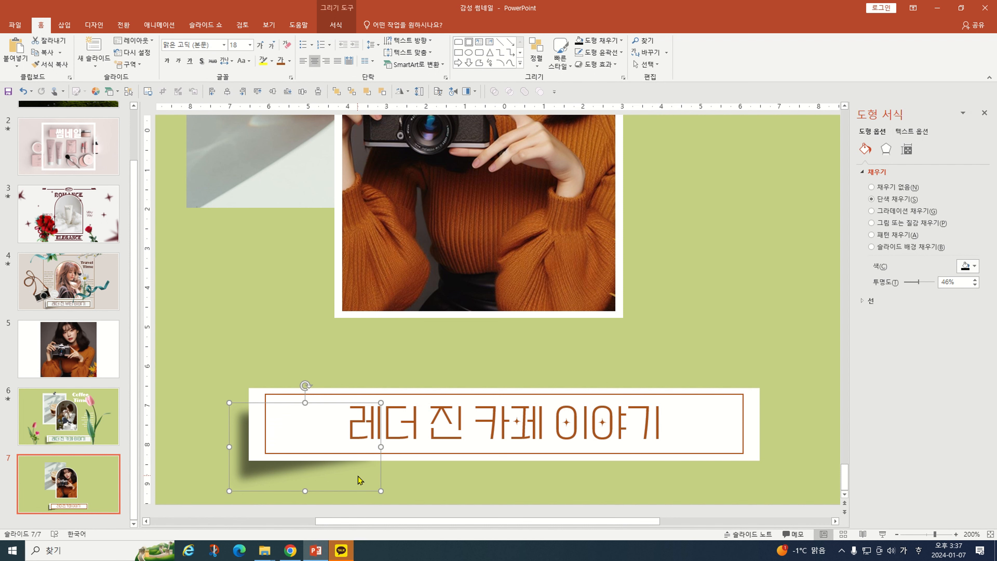
click(406, 463)
scroll(407, 460, down, 10)
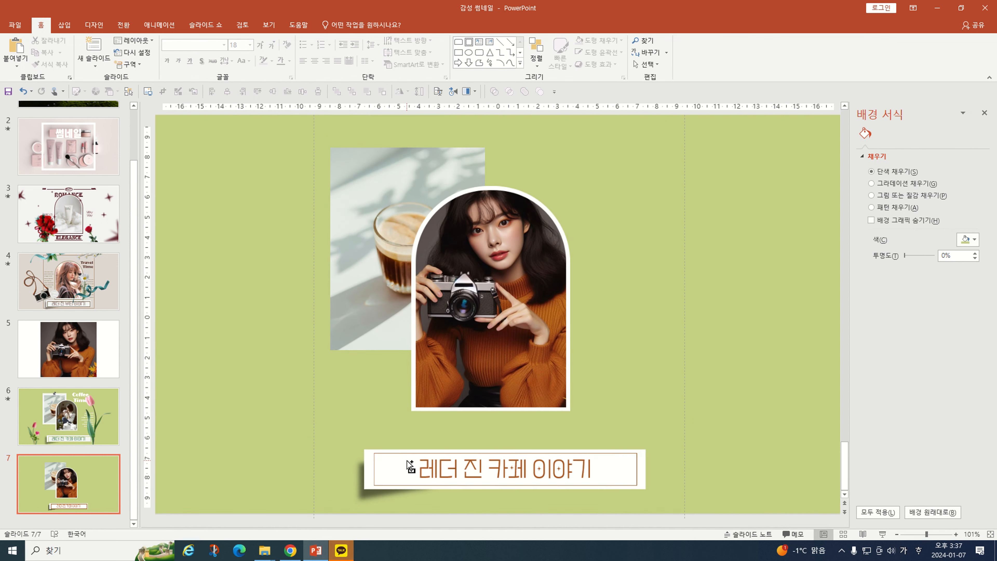
Step: Copy the "Coffee Time" title and the paragraph text box from slide 6 onto slide 7
scroll(407, 460, up, 2)
click(60, 430)
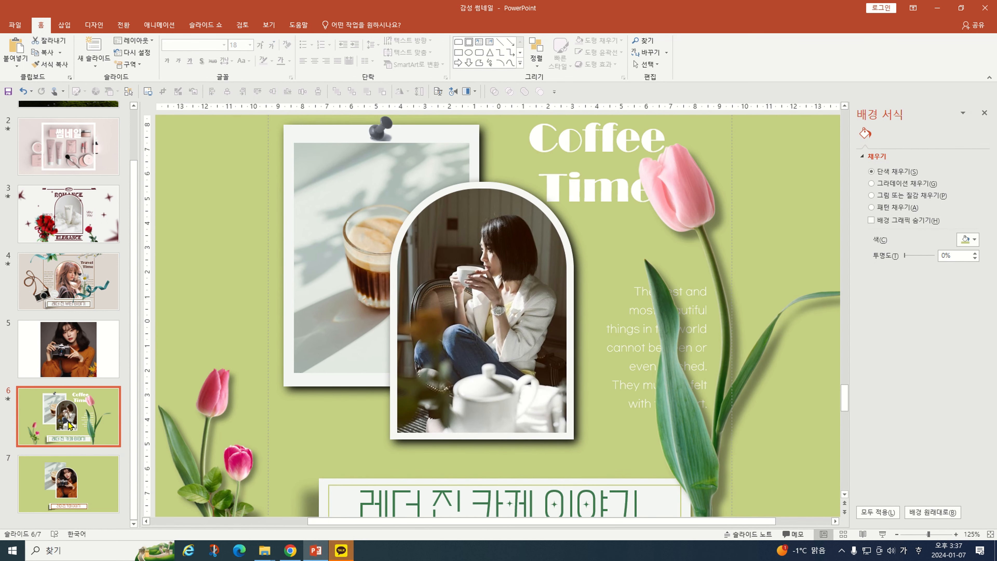
scroll(422, 357, down, 2)
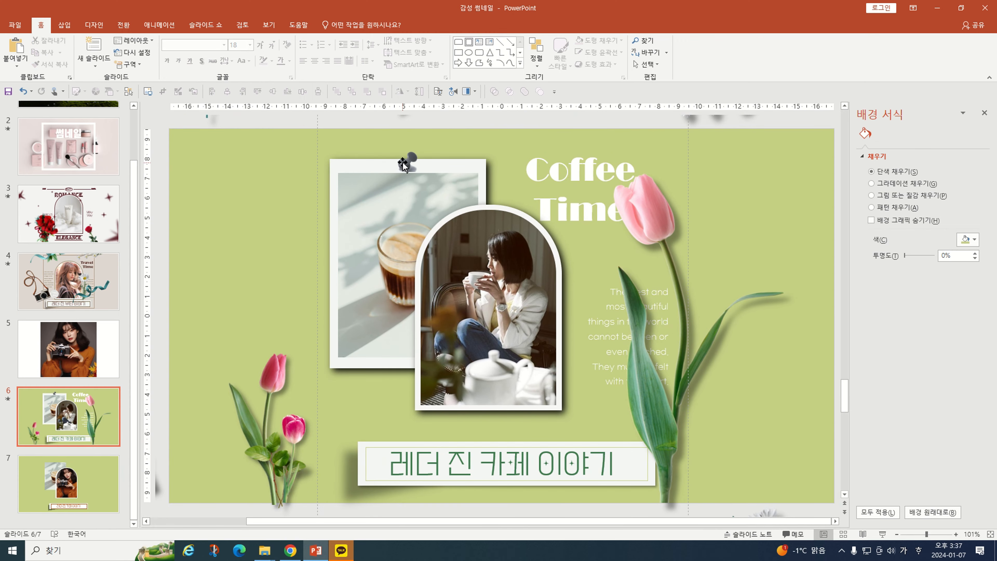
click(404, 163)
click(554, 177)
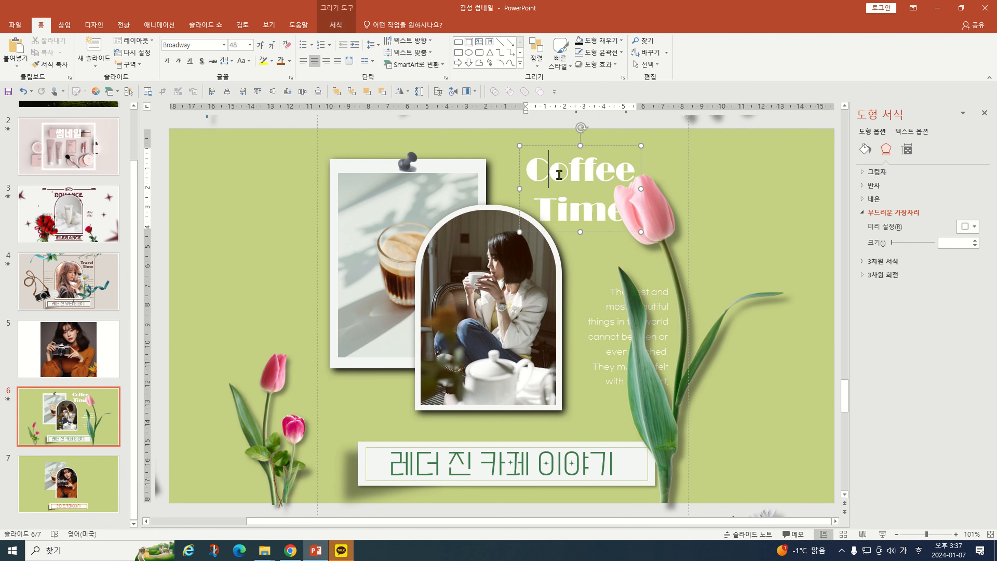
shift+click(602, 341)
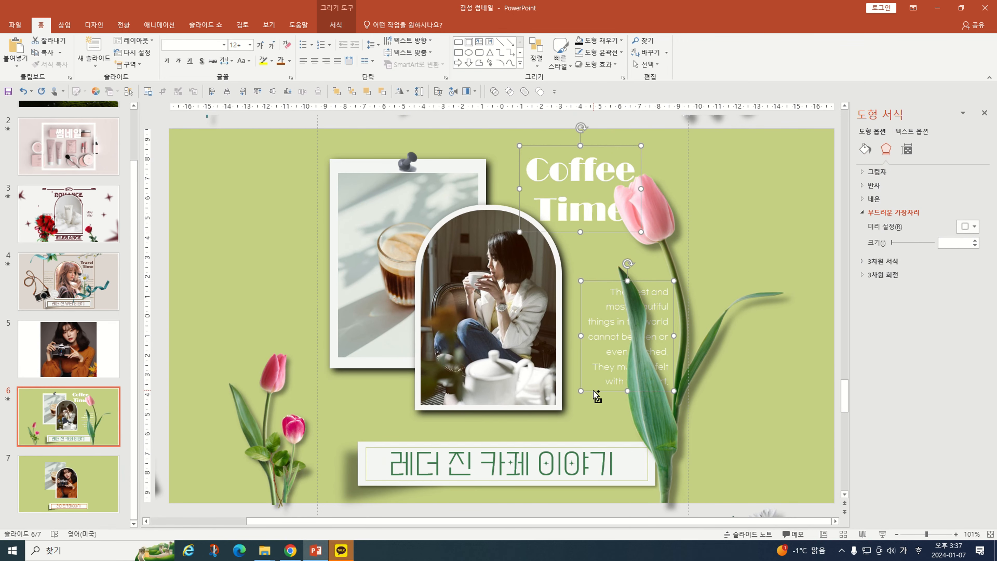
click(68, 483)
key(ctrl+v)
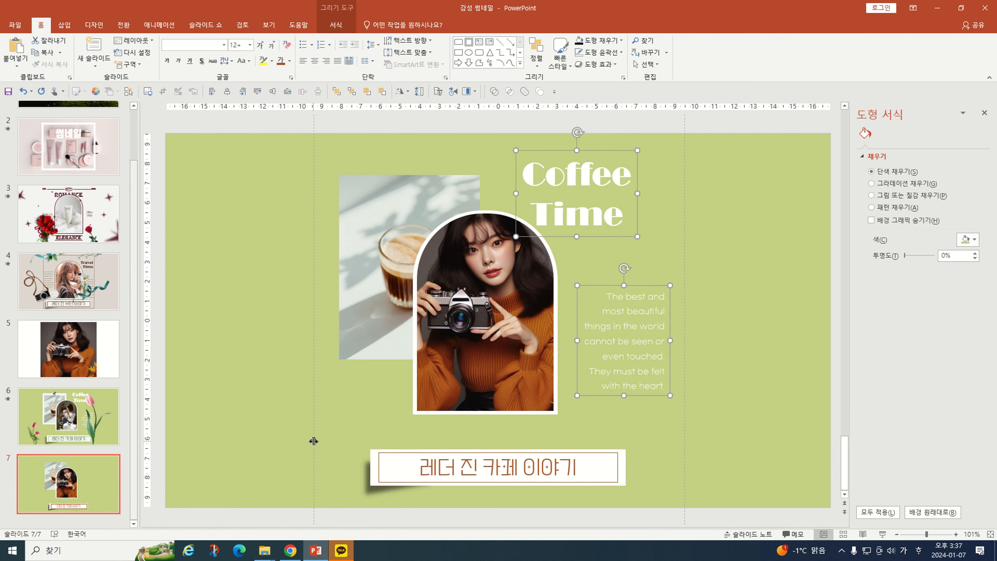
click(383, 419)
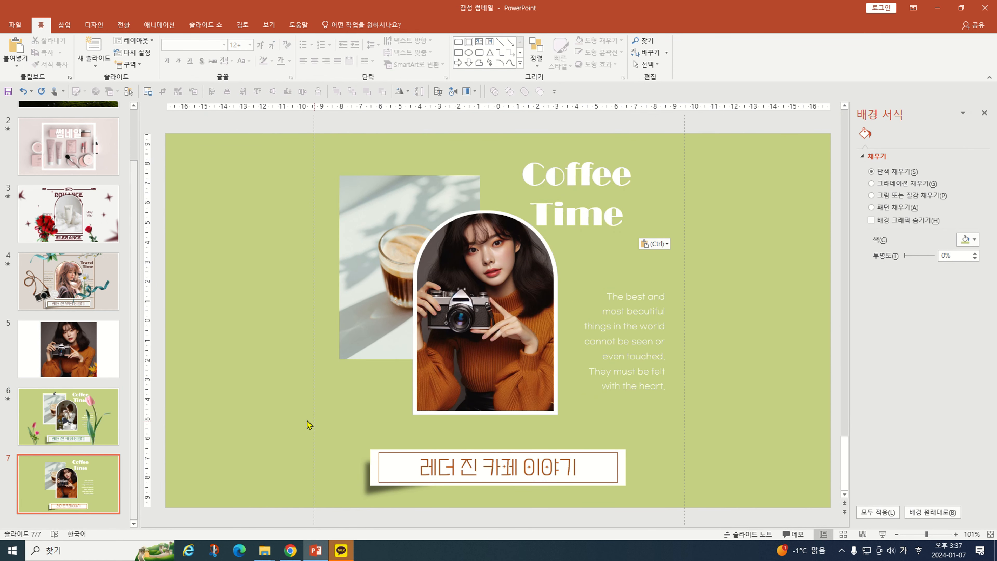
click(364, 271)
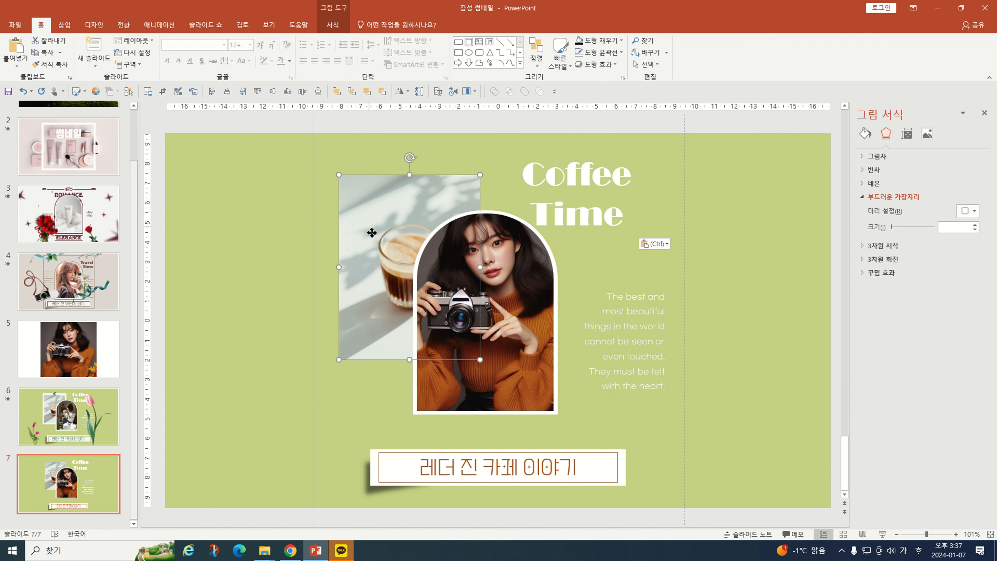
drag(372, 233, 392, 233)
key(ctrl+z)
click(337, 391)
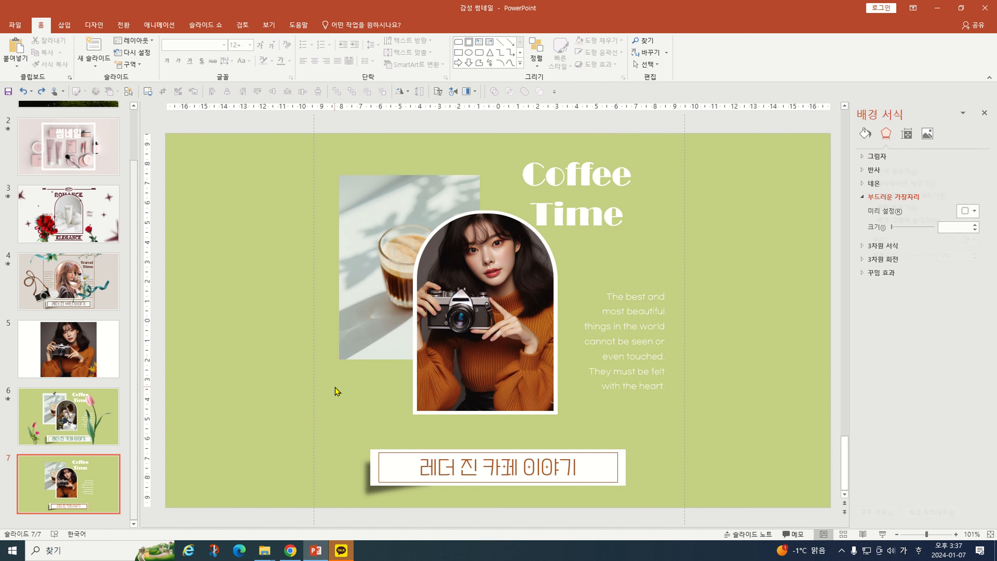
Step: Draw a rectangle about 10.4 cm high and 7.81 cm wide over the coffee photo on slide 7, extending past its edges
scroll(253, 372, up, 1)
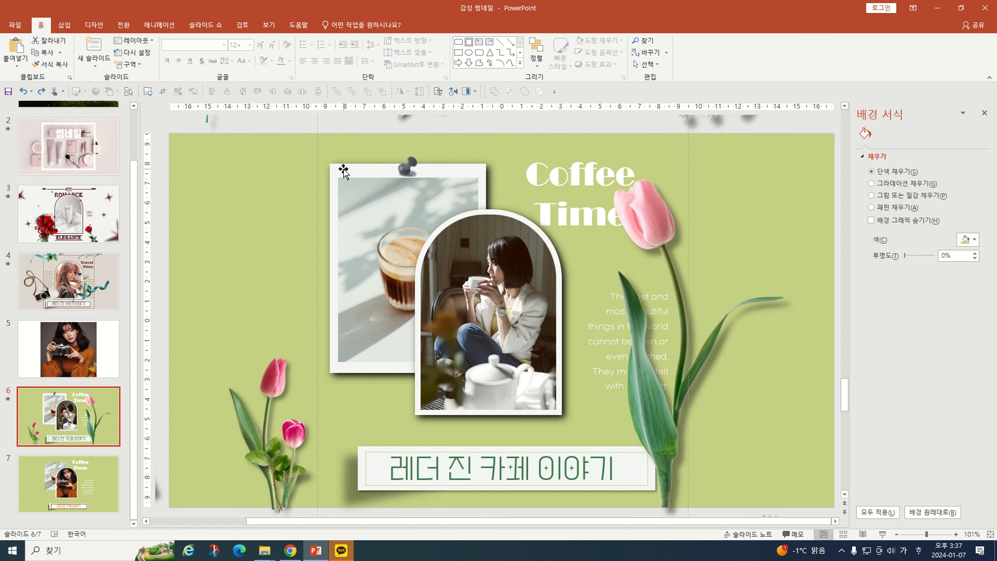
click(343, 171)
scroll(283, 200, down, 1)
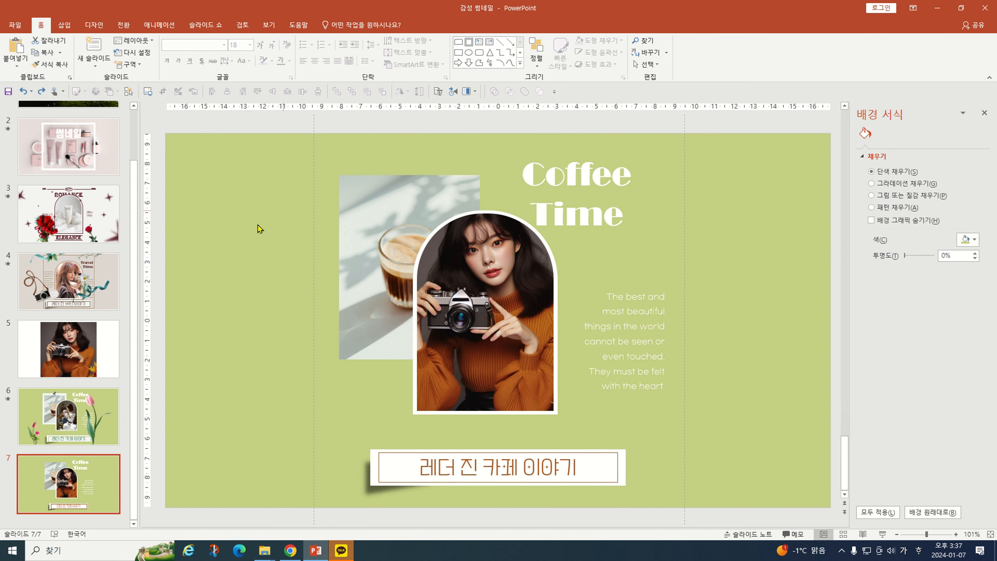
click(64, 25)
click(178, 53)
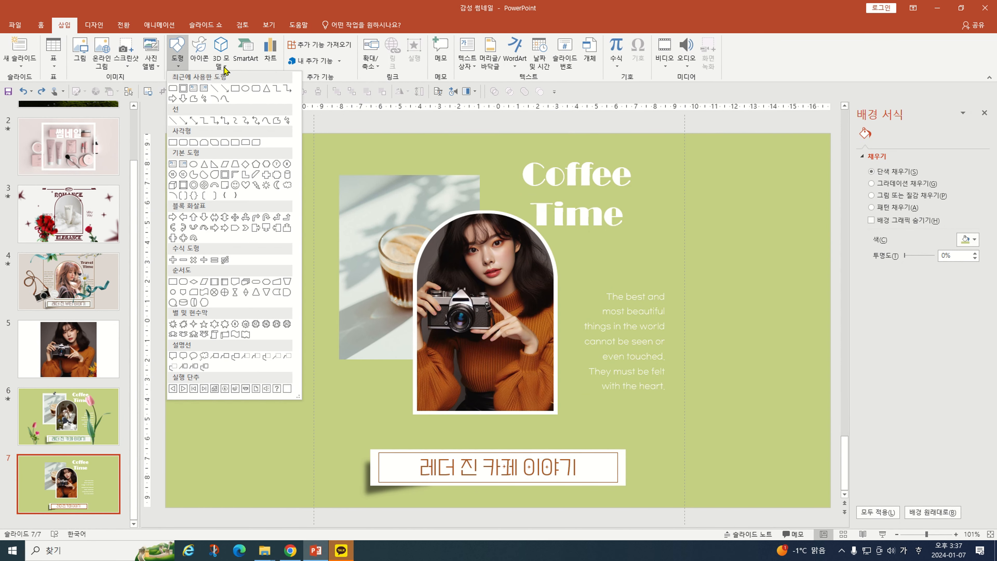
click(235, 88)
drag(334, 159, 488, 363)
Step: Remove the rectangle's outline, fill it white and place it behind the coffee photo as a frame
right_click(397, 201)
click(456, 172)
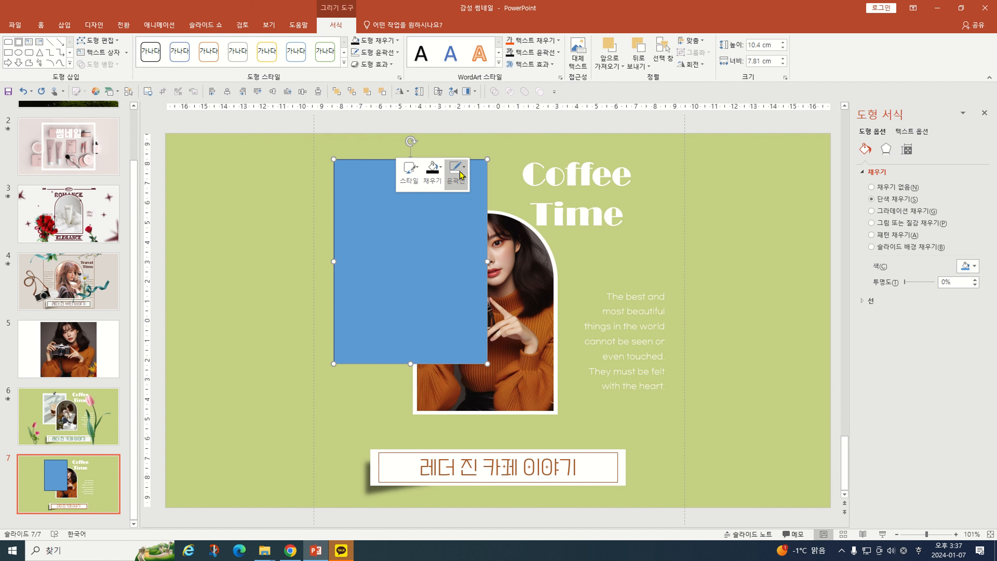
click(466, 295)
click(432, 171)
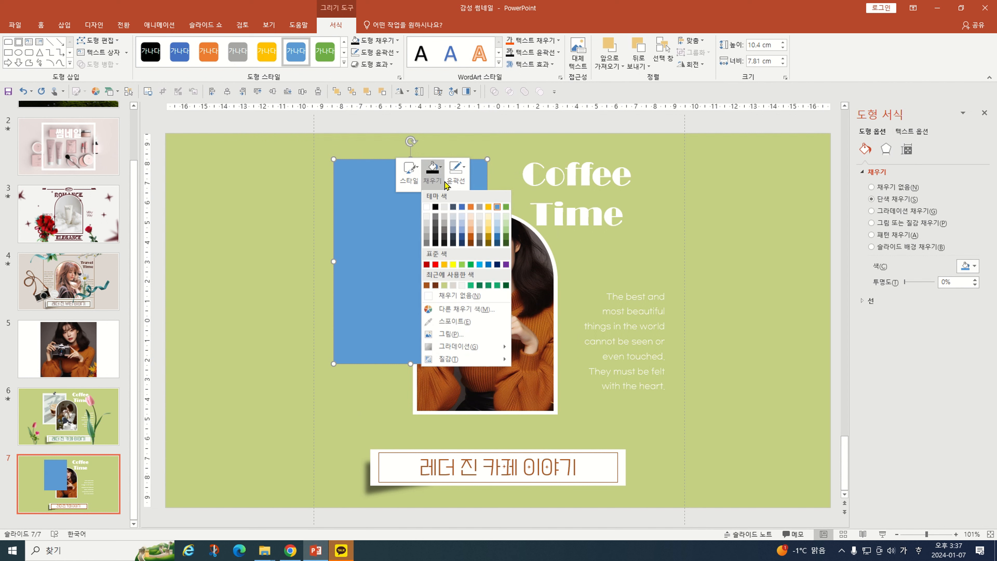
click(427, 210)
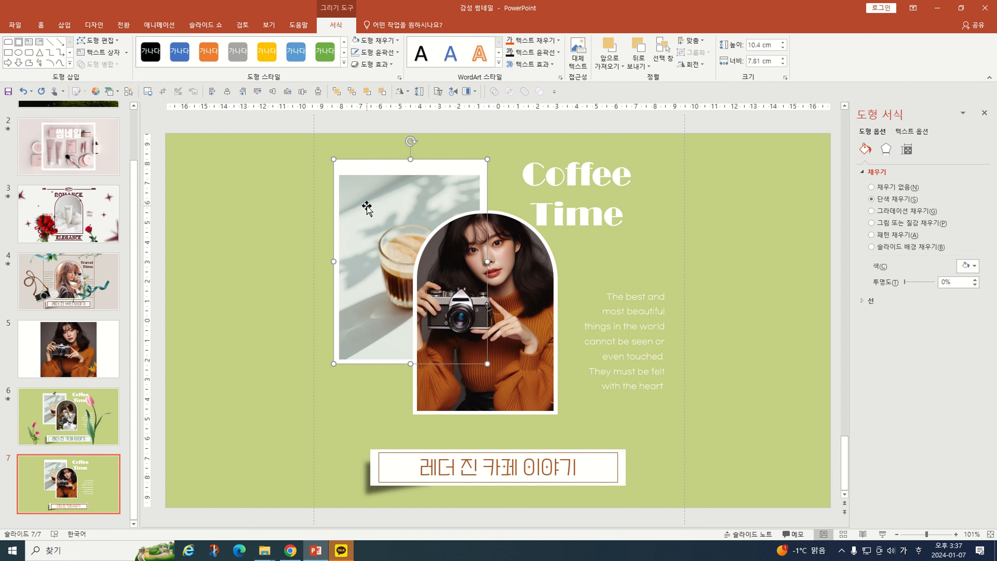
key(Escape)
Step: Align the coffee photo and its white frame on their horizontal centres
click(405, 168)
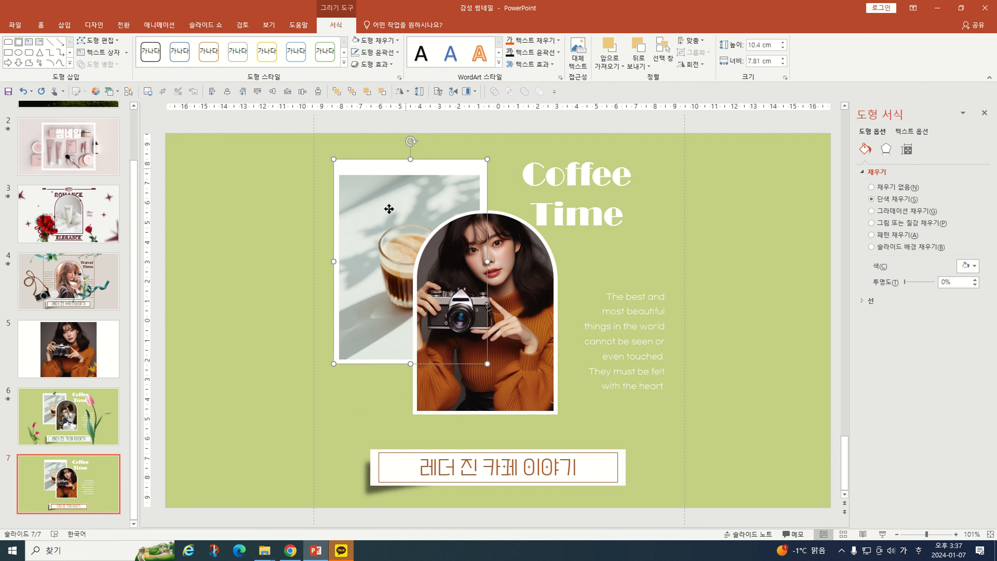
shift+click(414, 196)
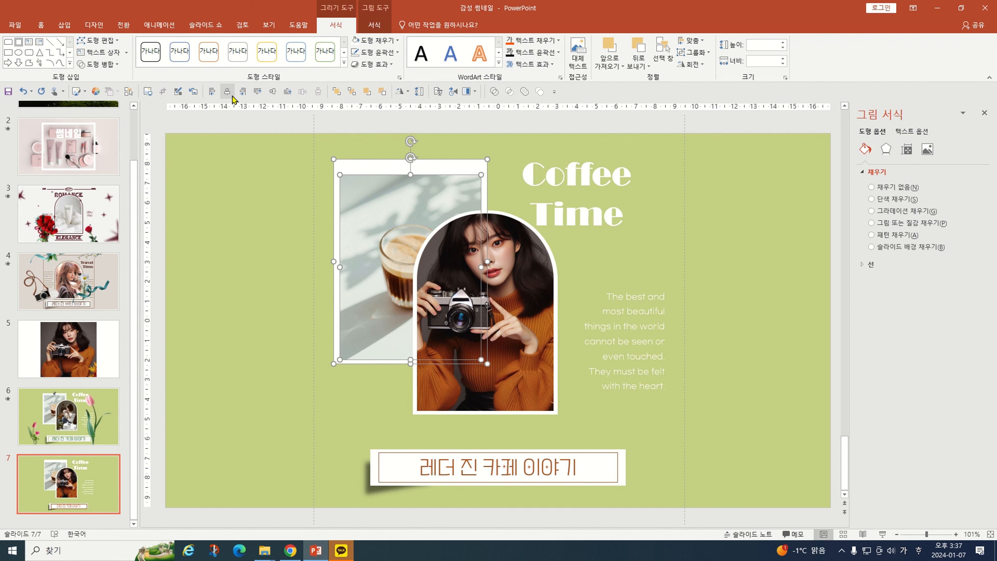
key(Escape)
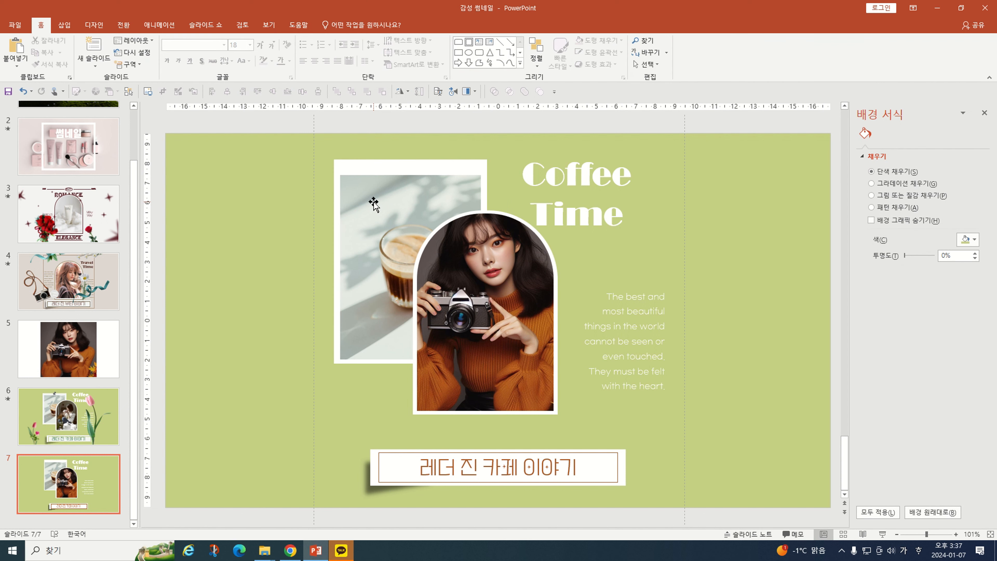
Step: Check the tulip pictures on slide 6, switch to PNGWing in Chrome and search for "꽃"
click(49, 430)
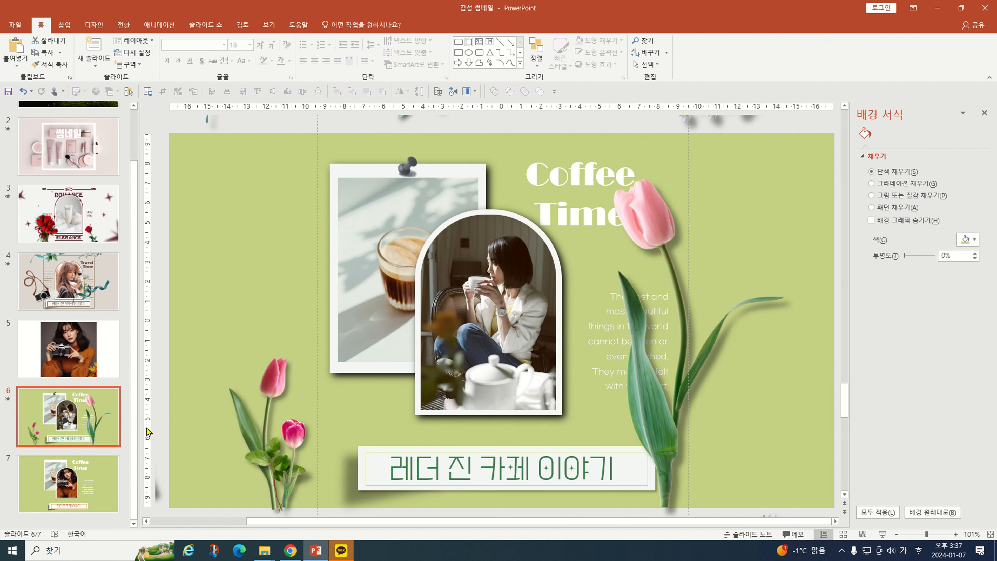
click(270, 420)
click(646, 417)
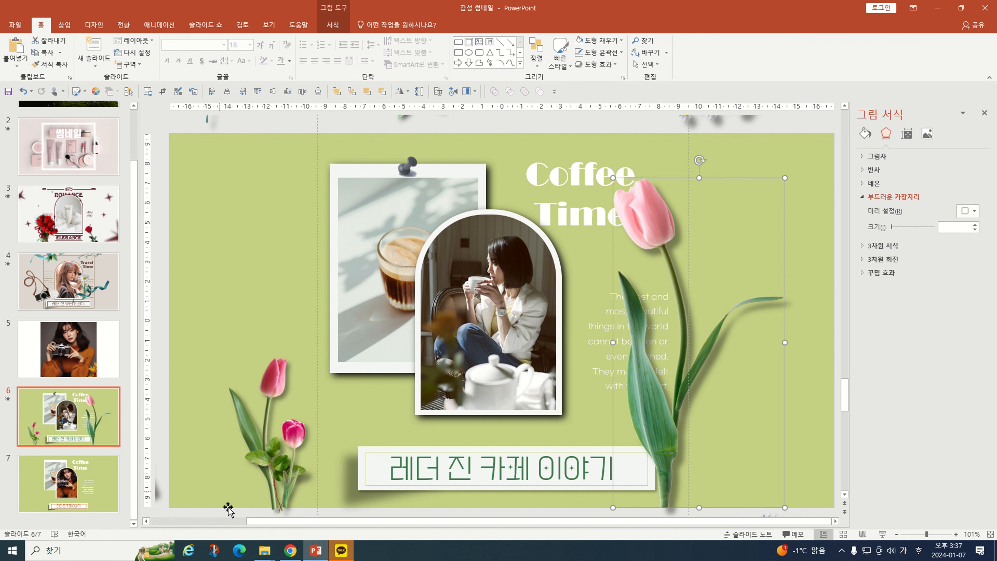
click(290, 550)
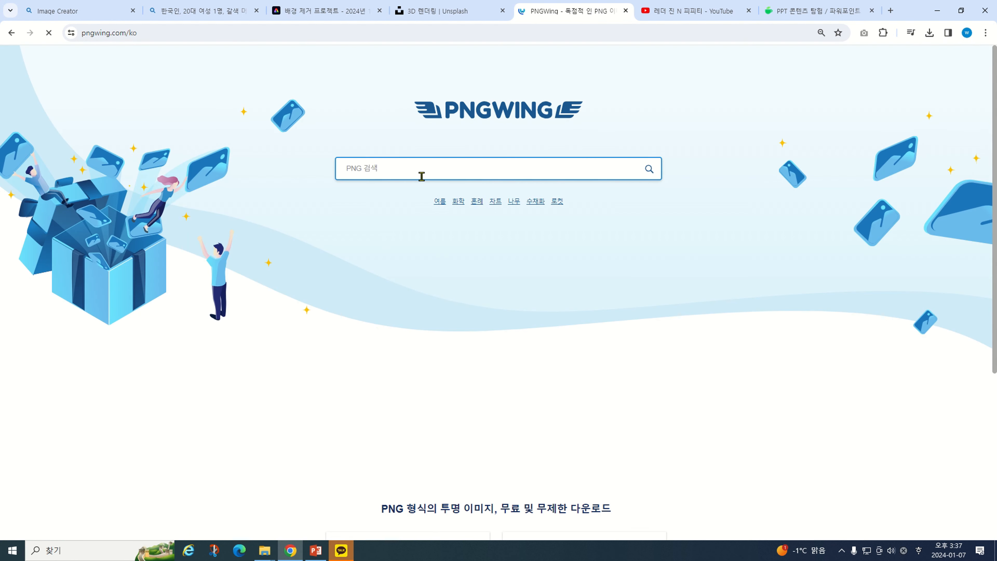
click(413, 168)
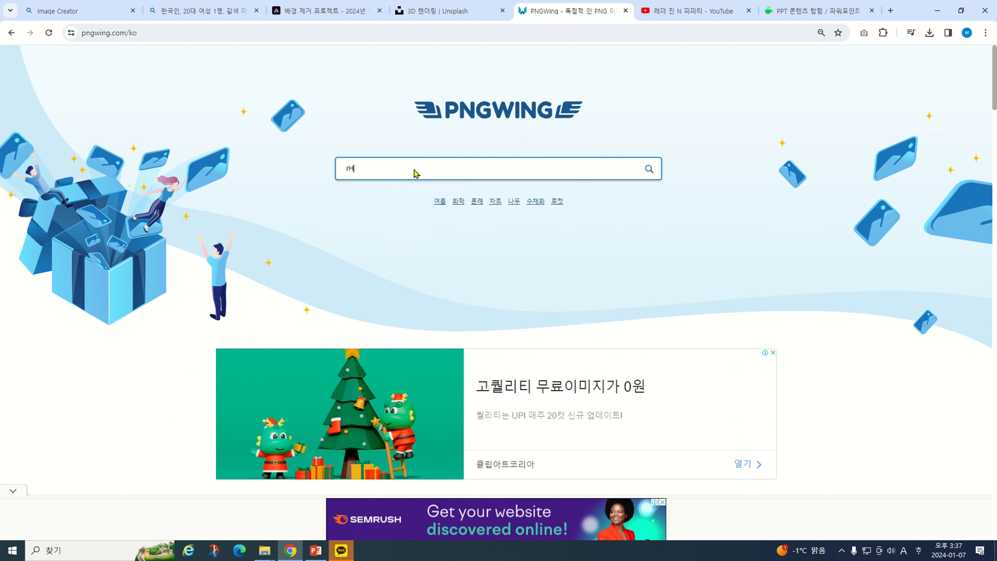
key(Hangul)
text(ㄱ)
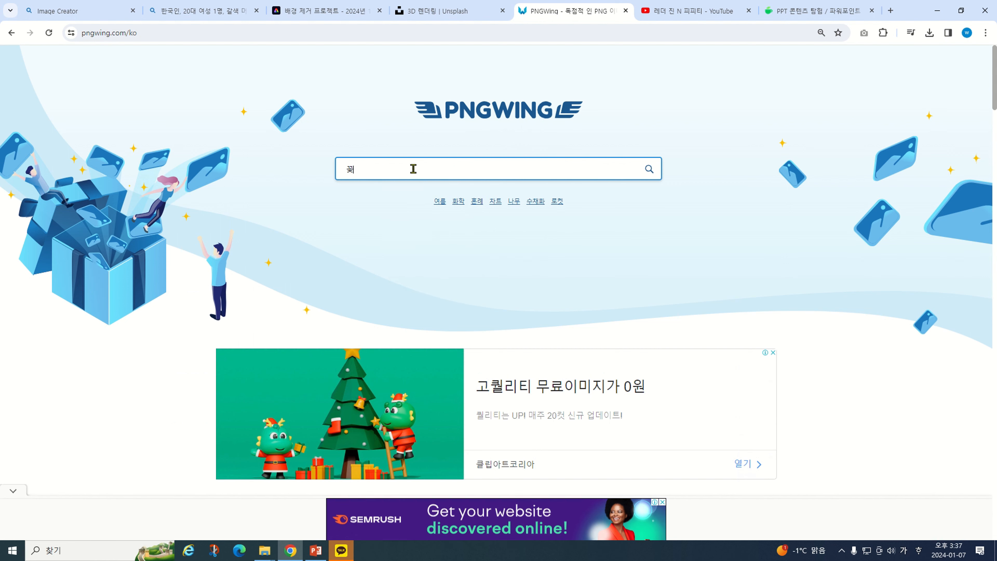
key(Return)
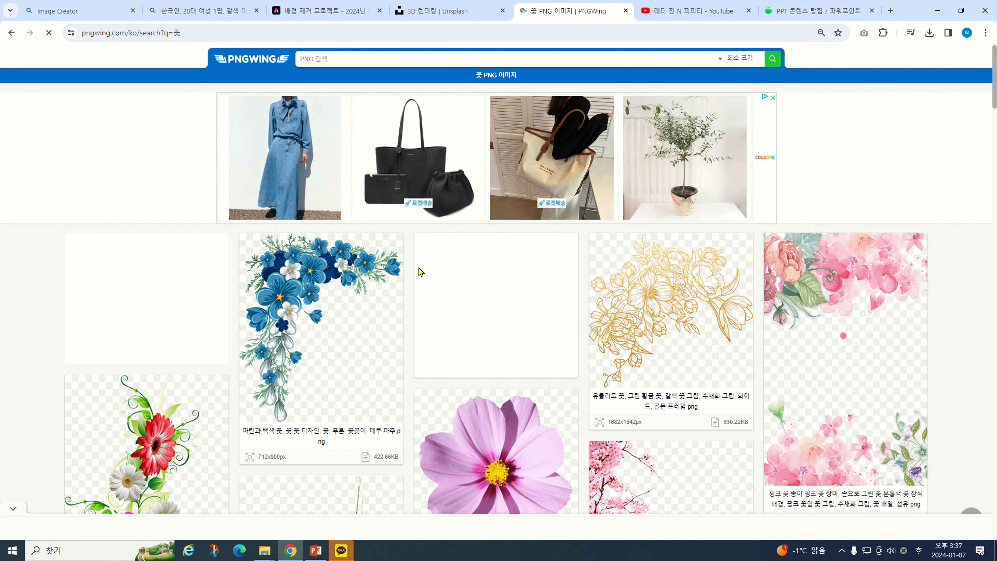
Step: Browse the first three pages of flower PNG results on PNGWing, looking for a flower picture suited to the slide
scroll(418, 279, down, 10)
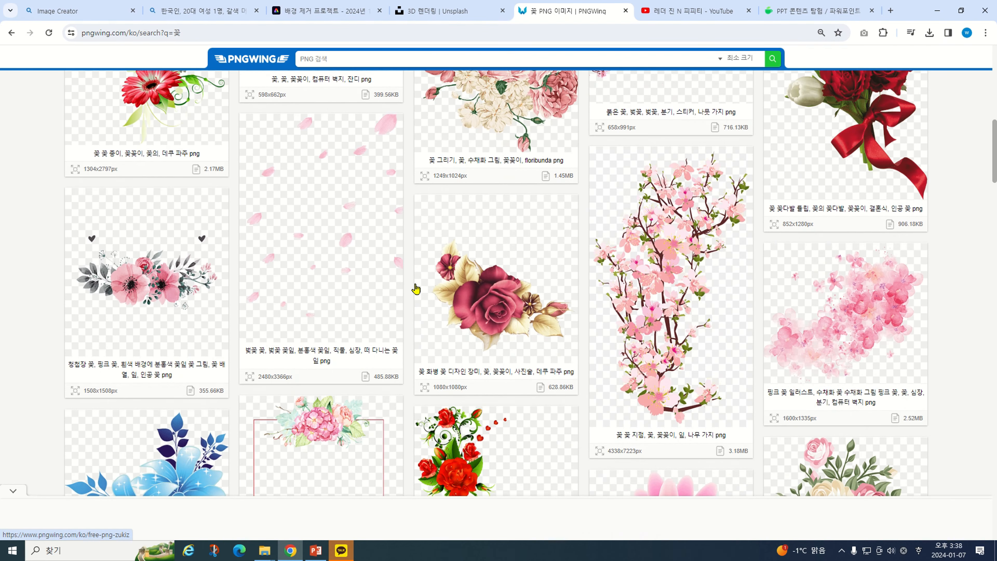
scroll(415, 289, down, 20)
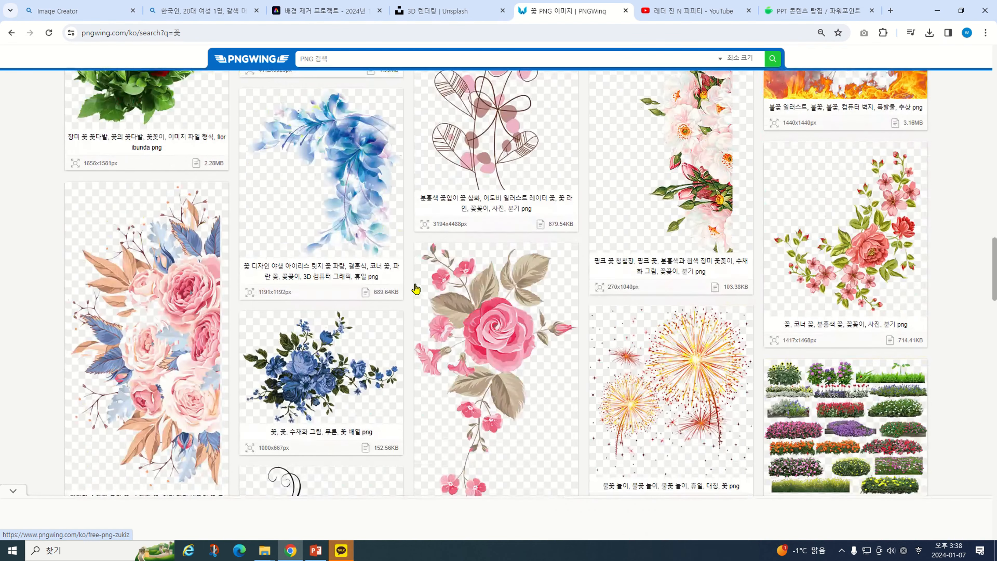
scroll(415, 289, down, 5)
scroll(416, 288, down, 20)
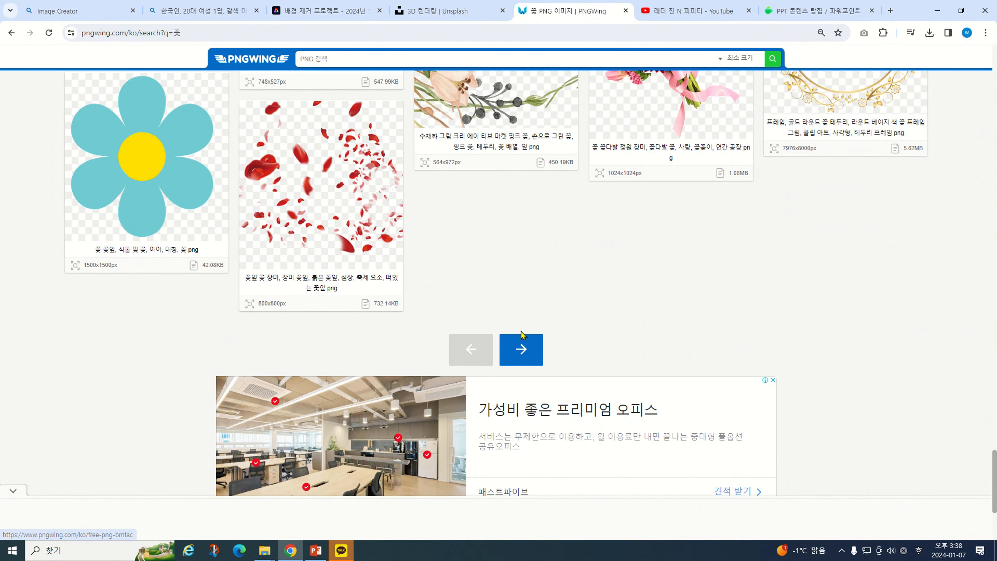
click(521, 349)
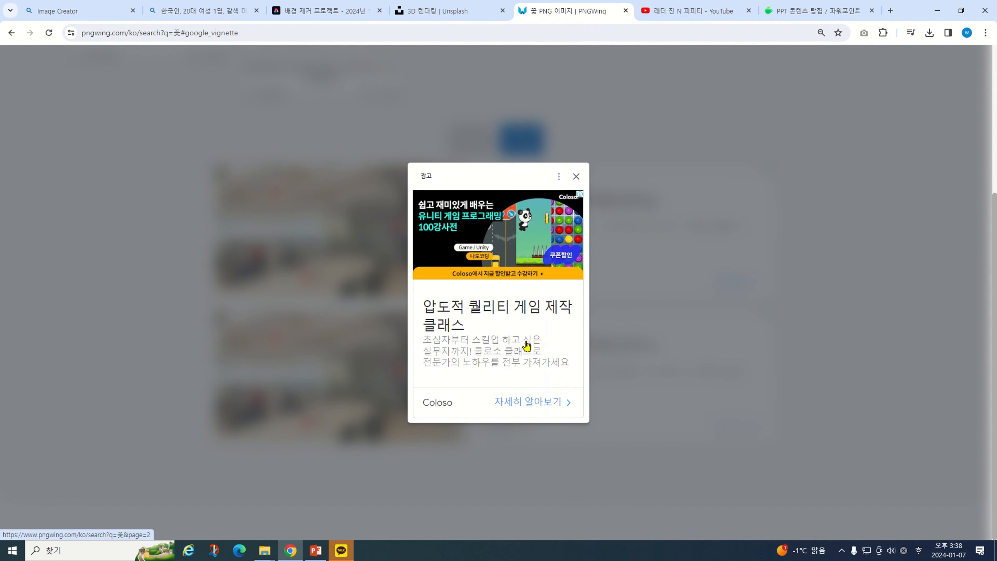
click(577, 177)
scroll(408, 377, down, 10)
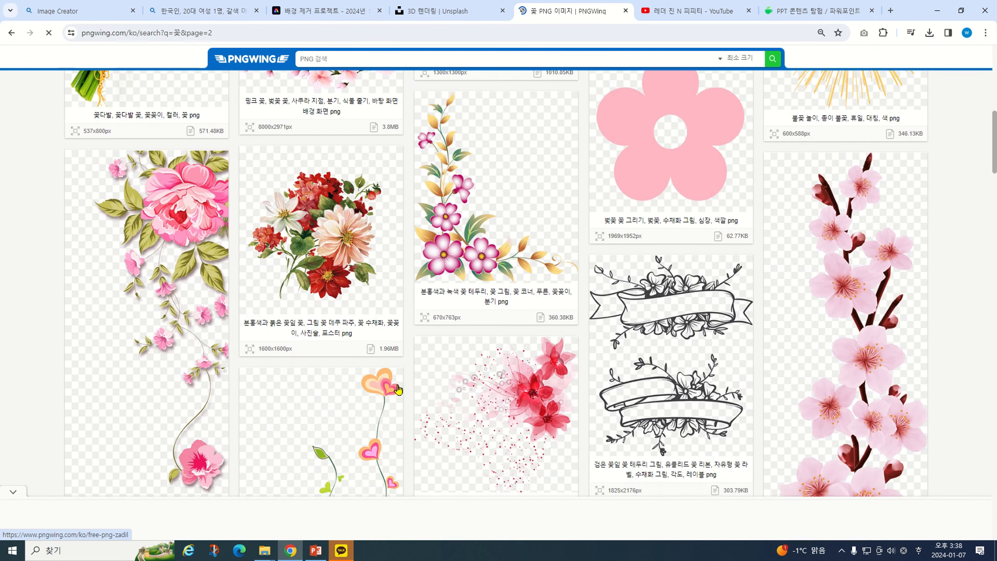
scroll(398, 389, down, 12)
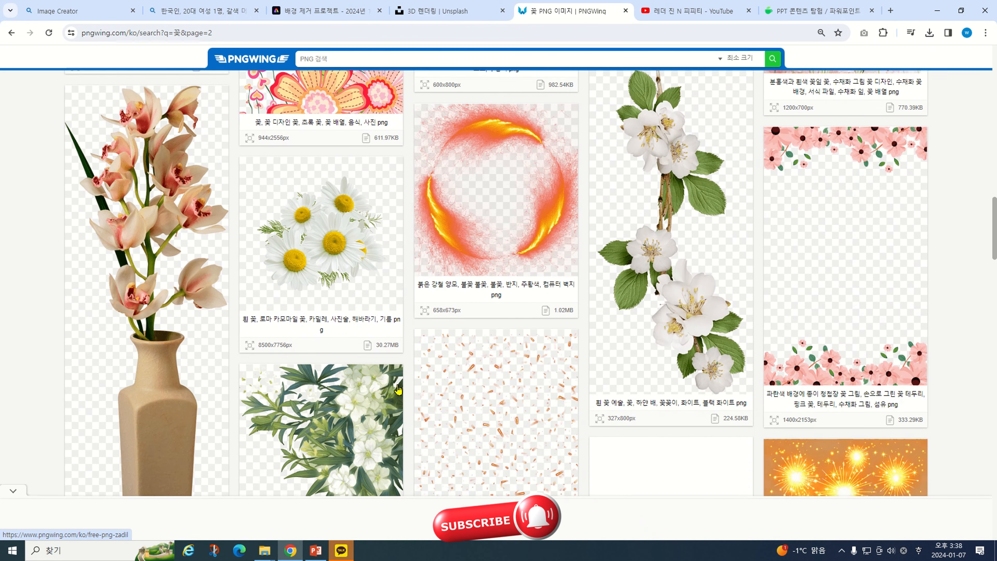
scroll(398, 389, down, 10)
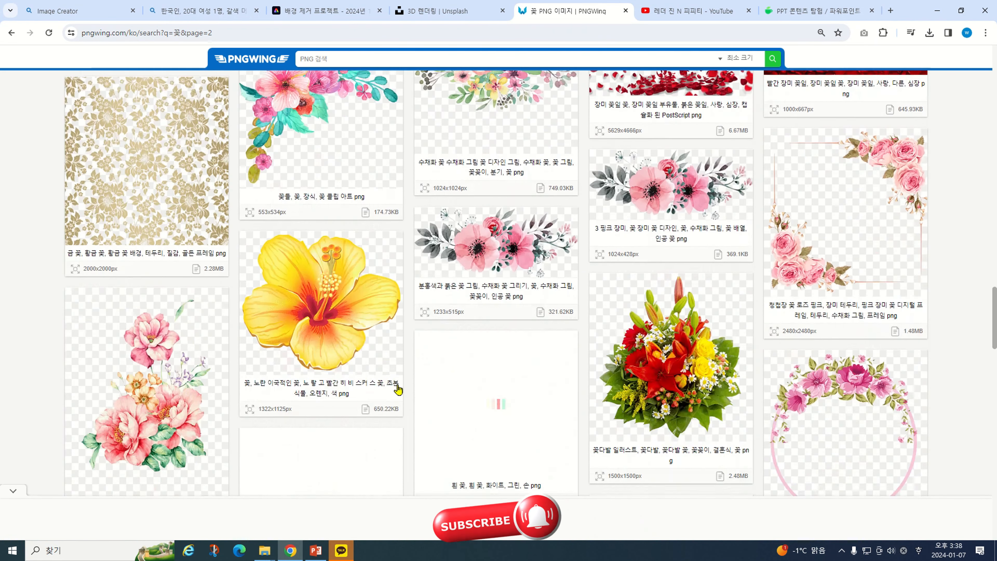
scroll(398, 390, down, 7)
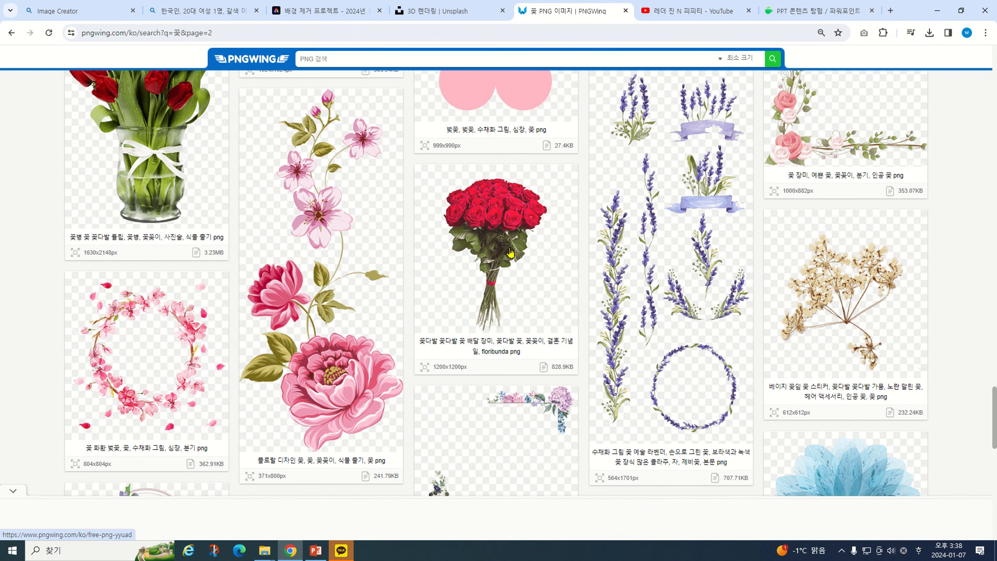
scroll(510, 253, down, 7)
scroll(511, 314, down, 2)
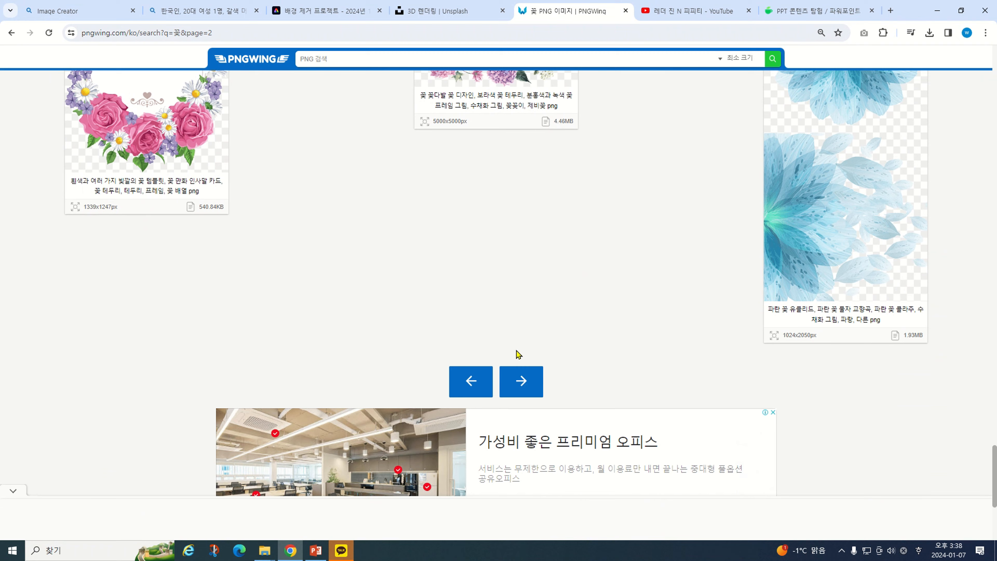
click(520, 380)
scroll(415, 335, down, 12)
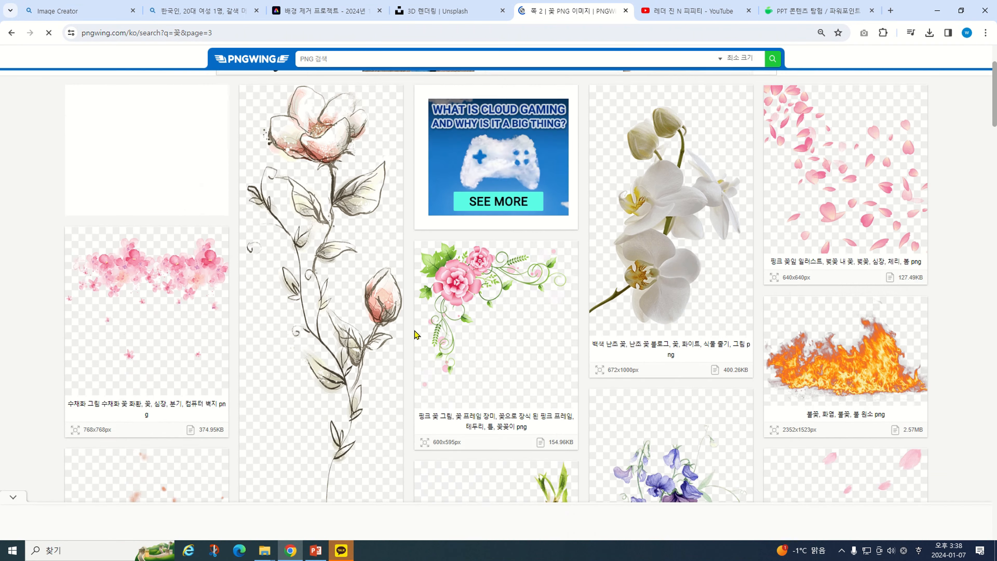
scroll(415, 335, down, 5)
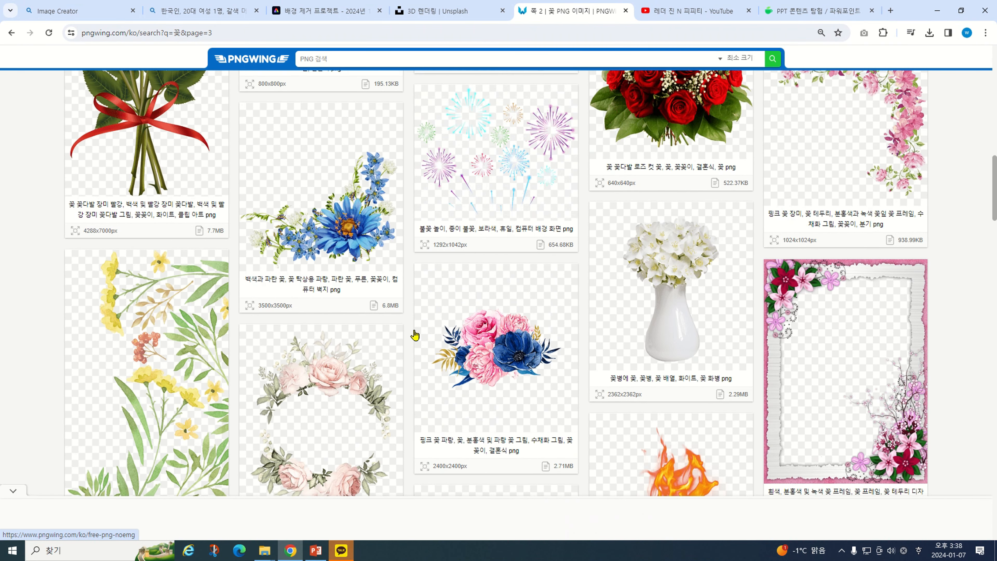
scroll(415, 335, down, 5)
scroll(415, 335, down, 6)
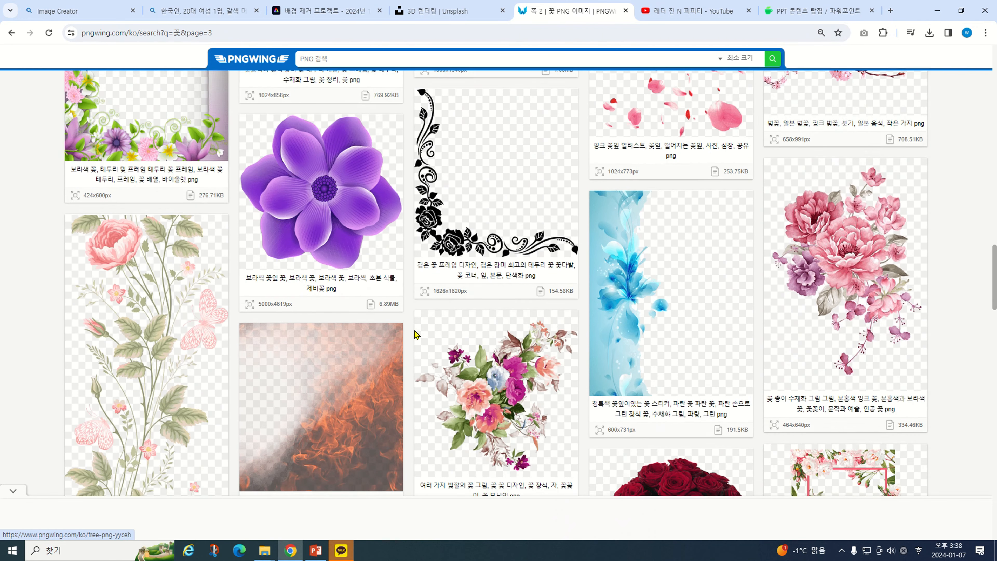
Step: Search PNGWing for "튤립" and look through the tulip PNG results
click(390, 58)
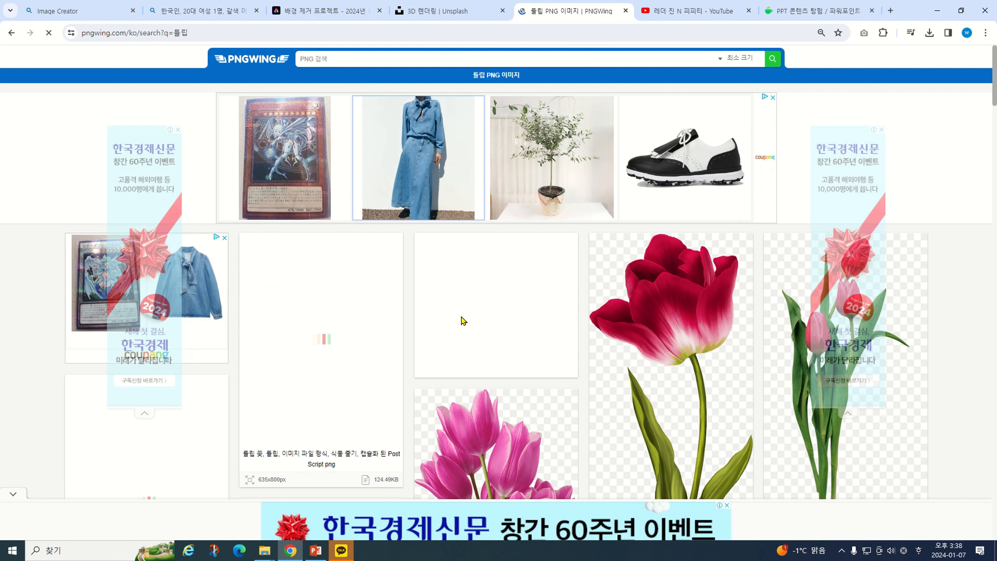
scroll(463, 332, down, 3)
scroll(427, 278, down, 4)
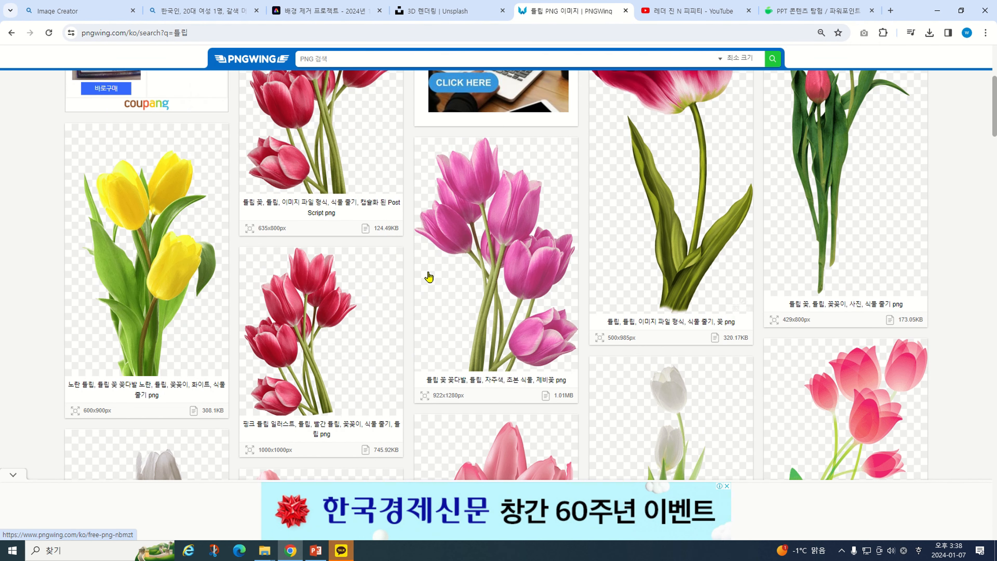
scroll(440, 322, down, 6)
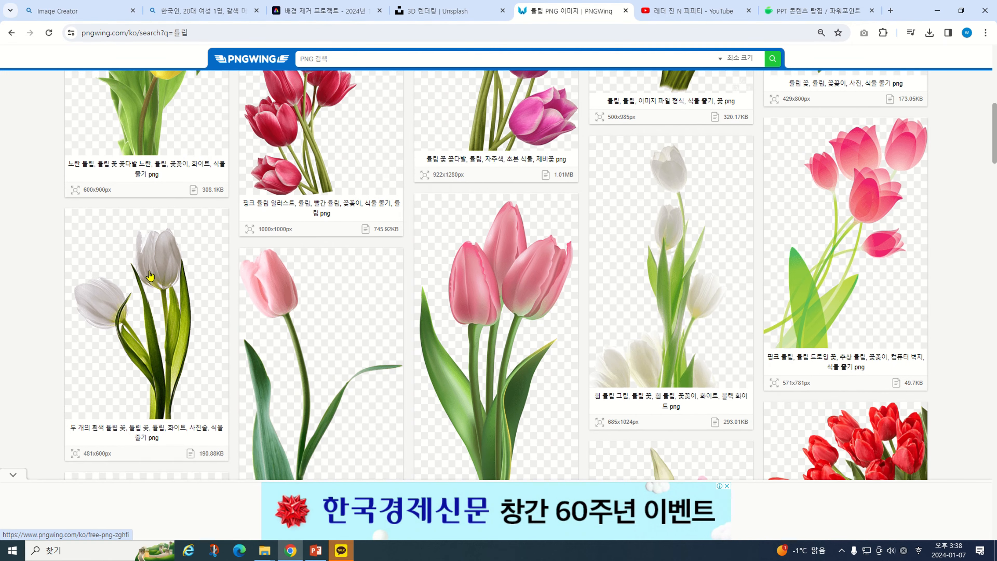
scroll(310, 301, down, 3)
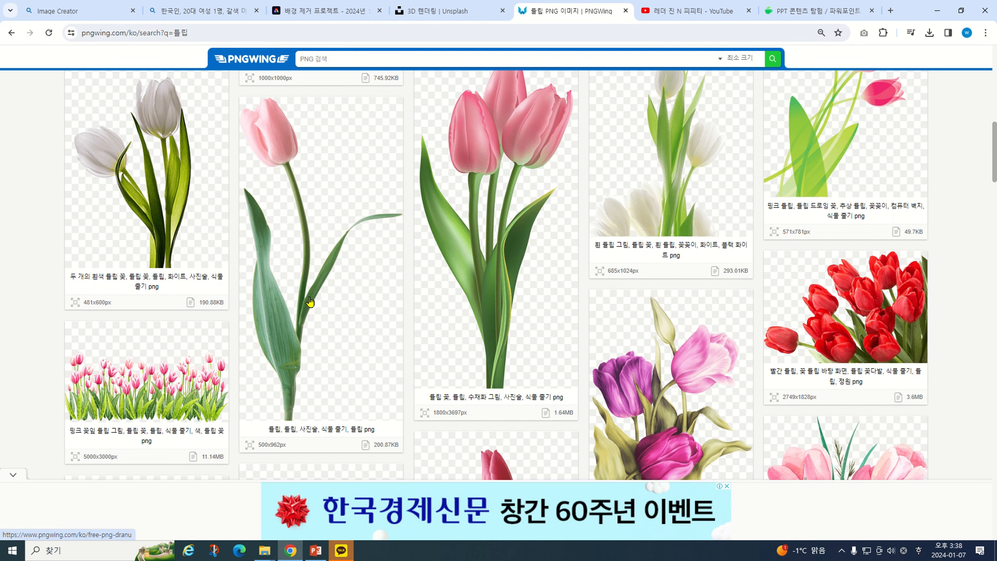
Step: Open the single pink tulip picture, review its PNG download details and switch to PowerPoint
click(298, 278)
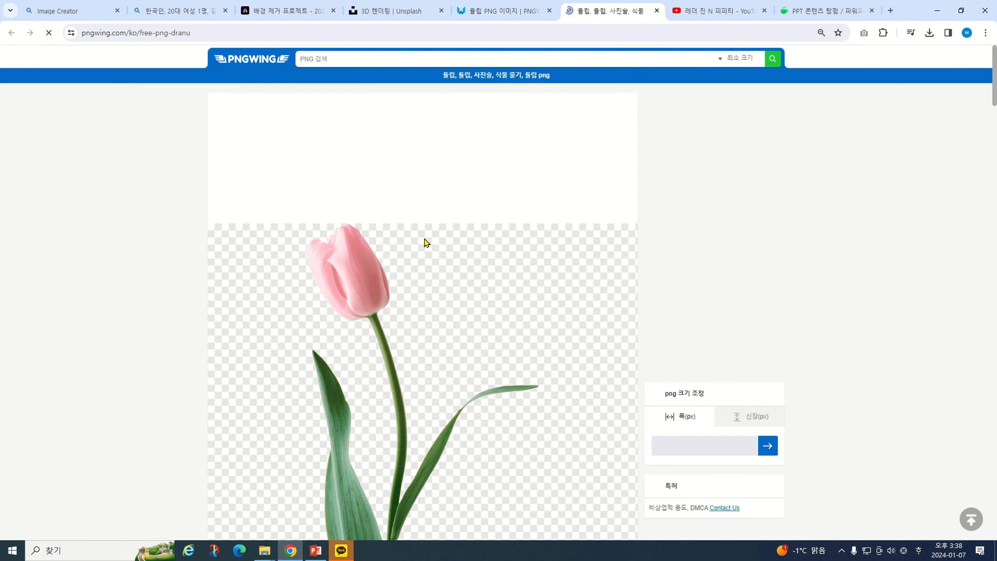
scroll(487, 267, down, 8)
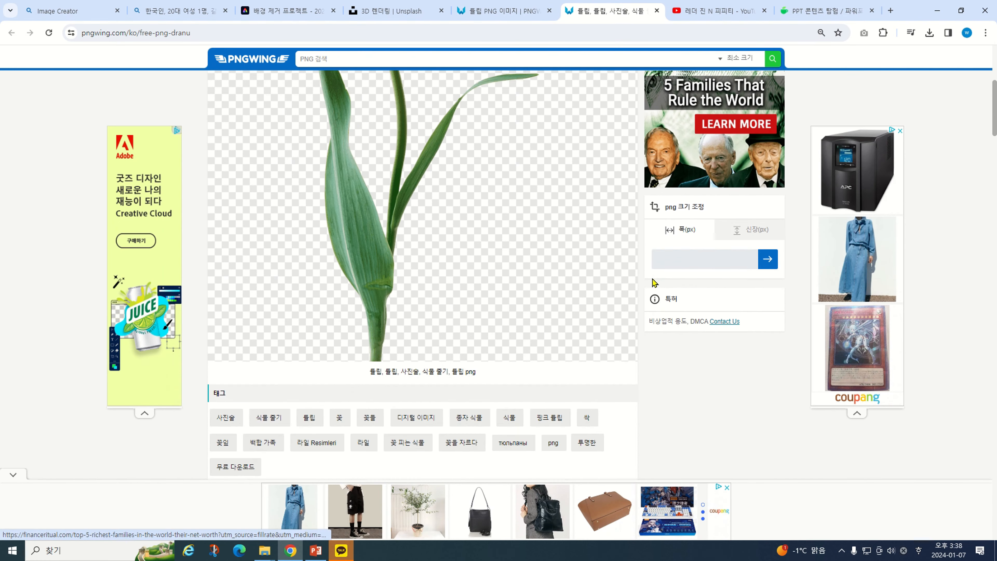
scroll(506, 325, up, 2)
scroll(447, 437, down, 2)
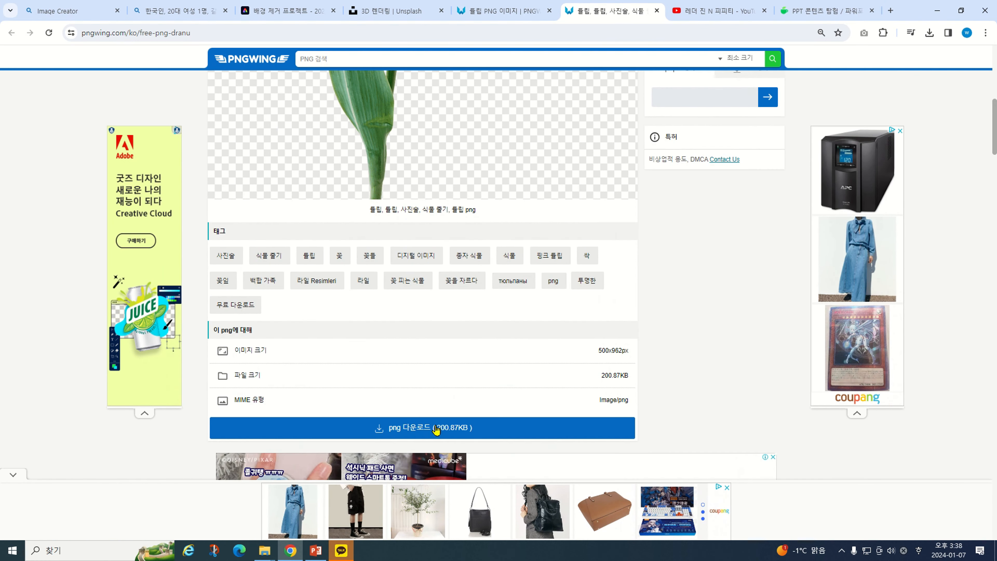
scroll(436, 428, up, 1)
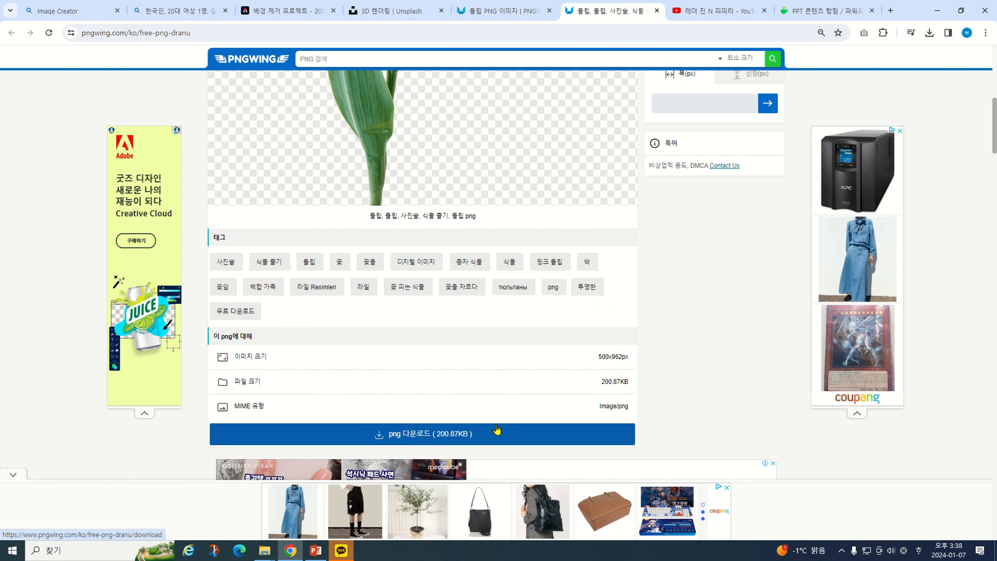
click(317, 551)
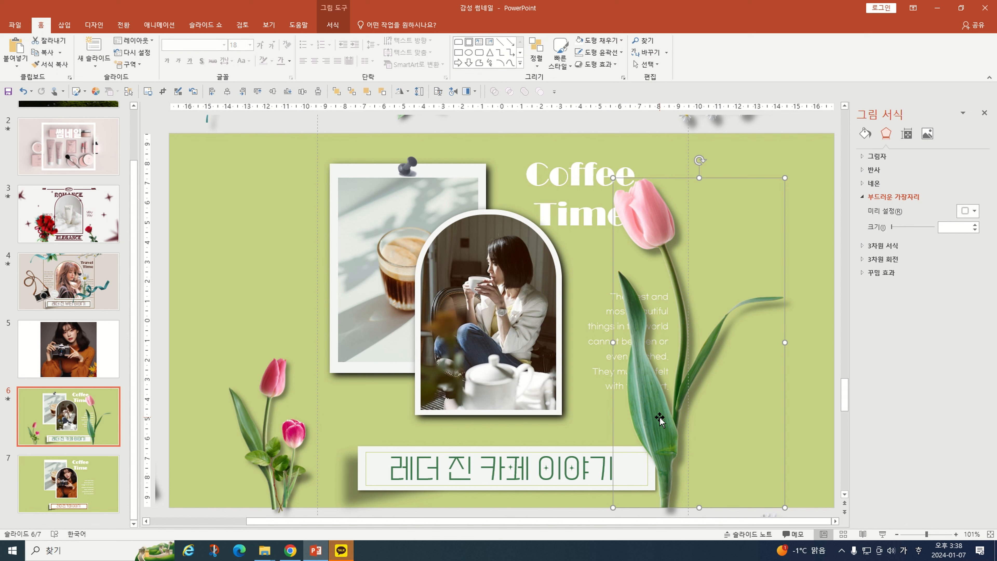
click(64, 25)
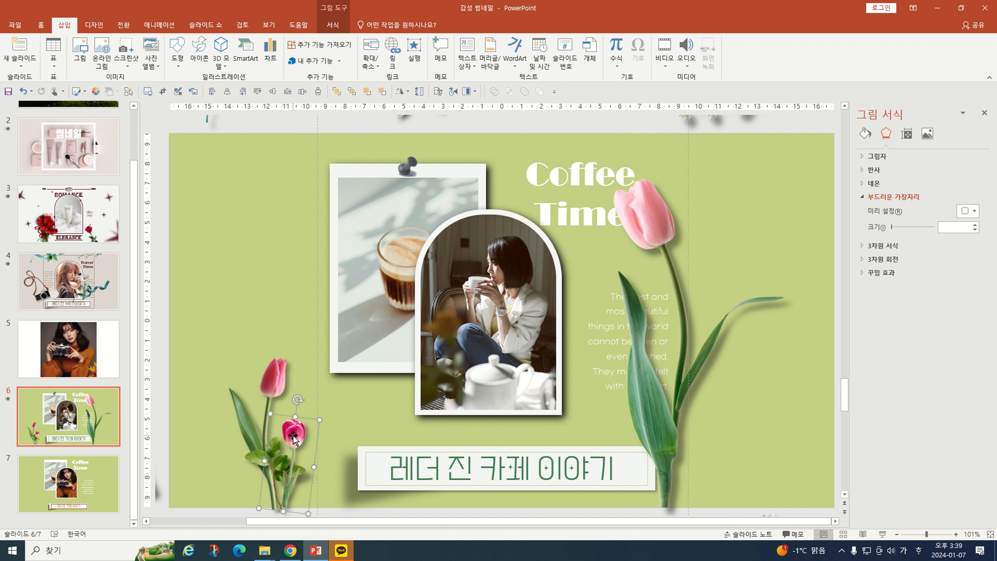
Step: Move the small red tulip and the leaves apart in slide 6's small flower cluster, and undo the moves
click(260, 399)
click(256, 457)
click(277, 449)
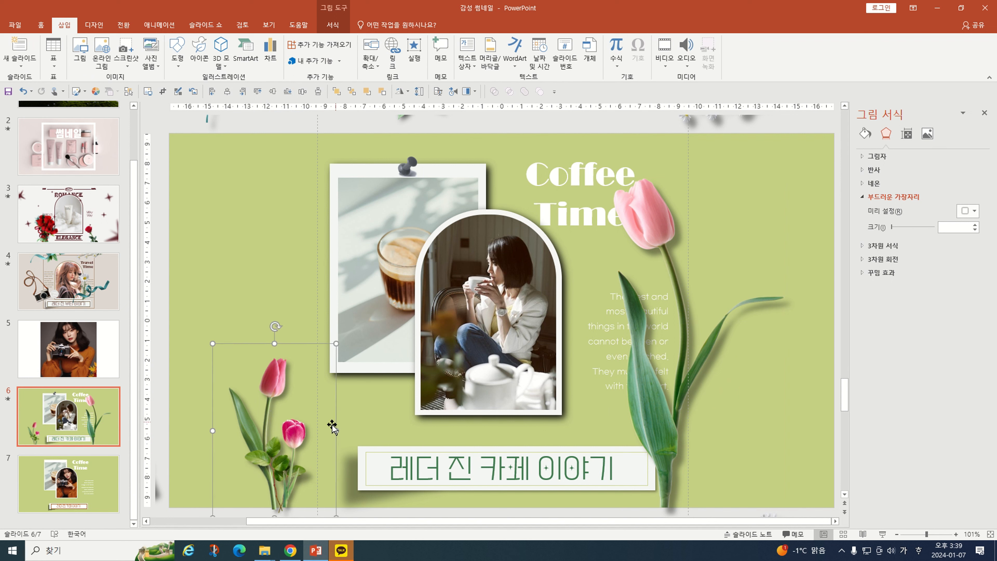
drag(271, 456, 207, 294)
click(278, 464)
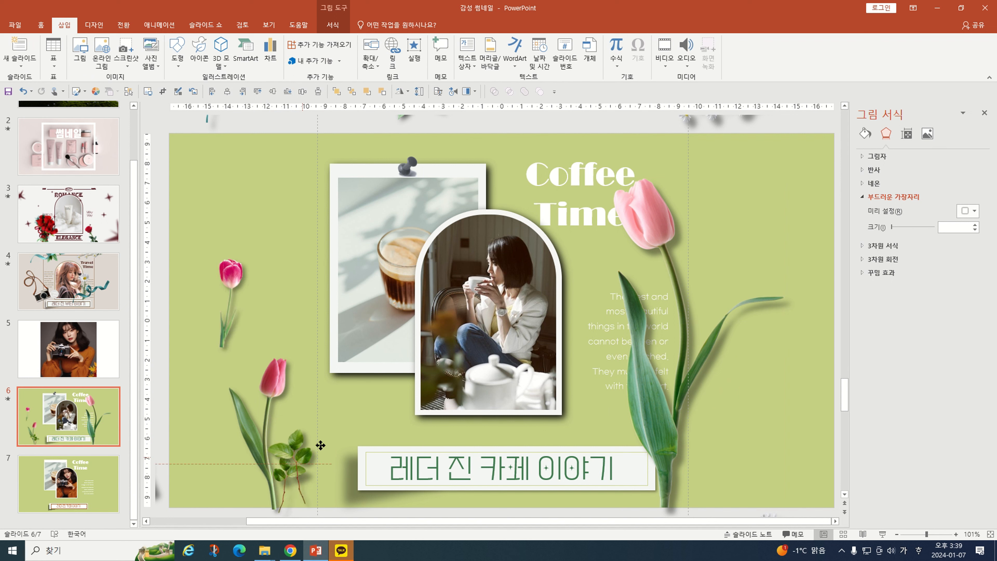
key(ctrl+z)
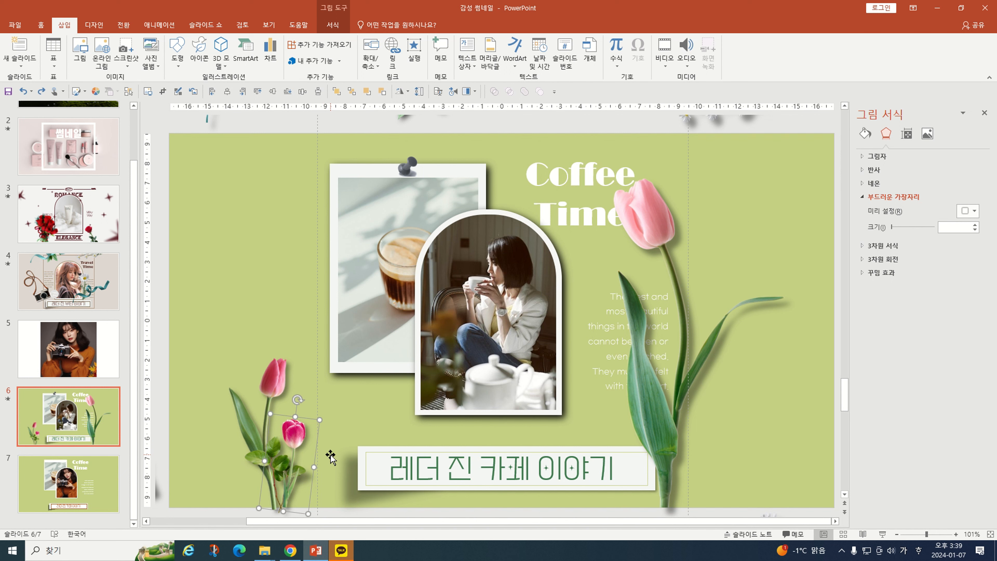
click(330, 455)
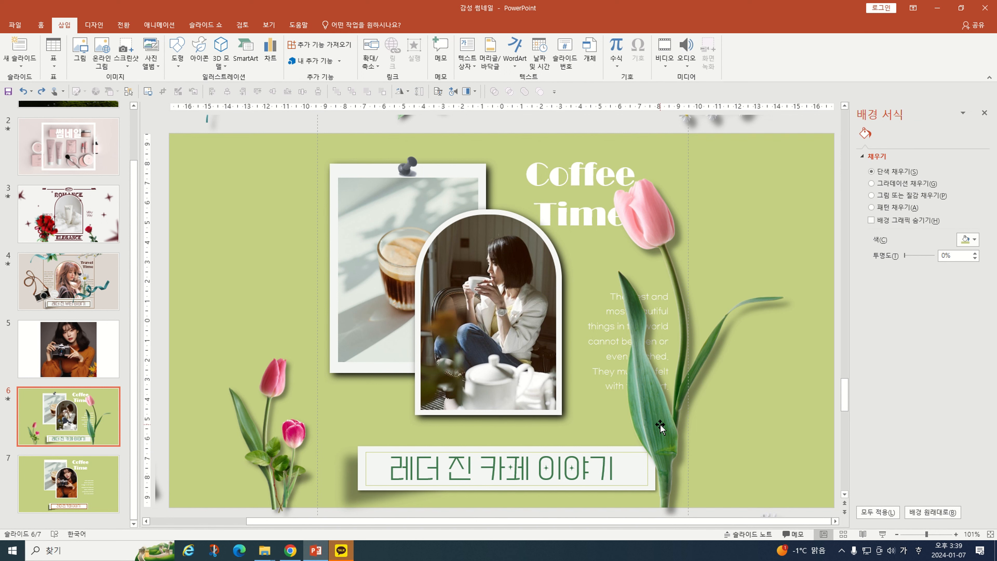
Step: Copy the large pink tulip picture from slide 6 and paste it onto slide 7
click(660, 425)
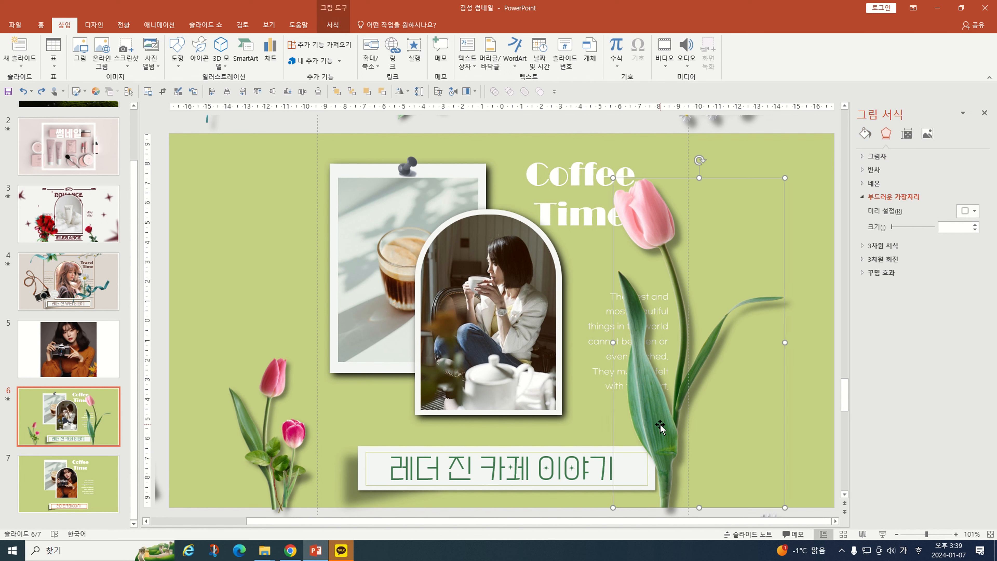
click(77, 487)
key(ctrl+v)
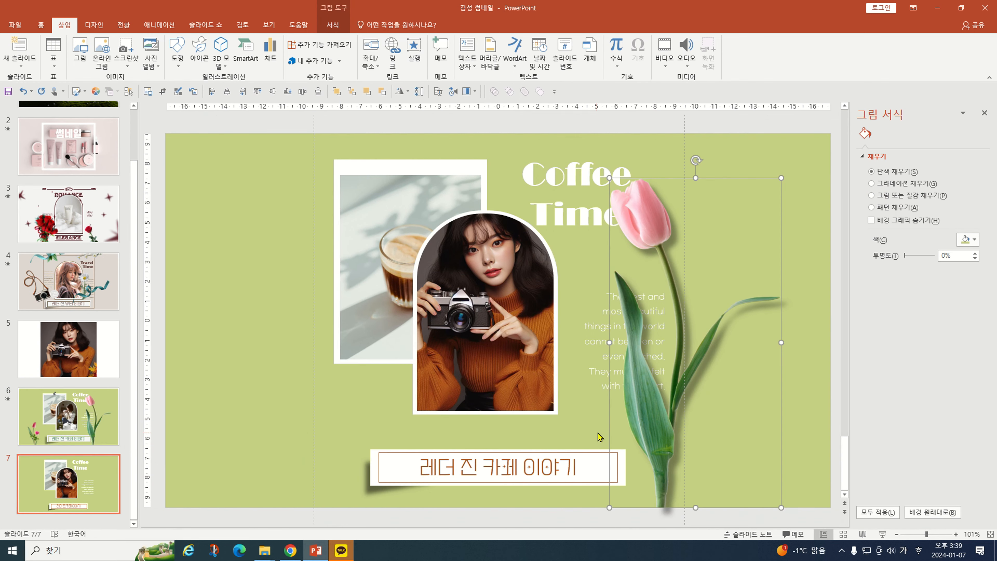
key(Escape)
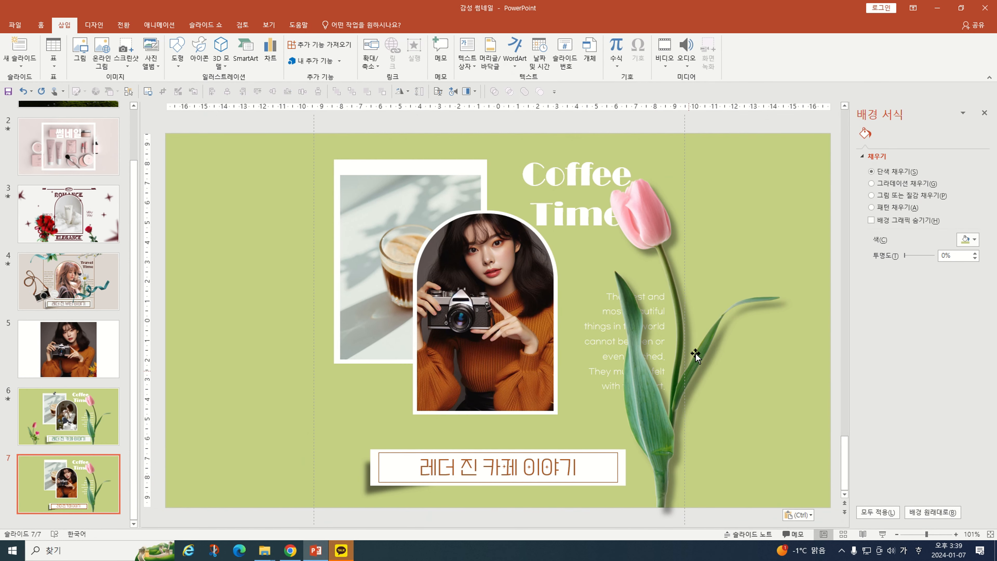
Step: Set the pasted pink tulip's shadow on slide 7 to no shadow
click(647, 420)
right_click(647, 419)
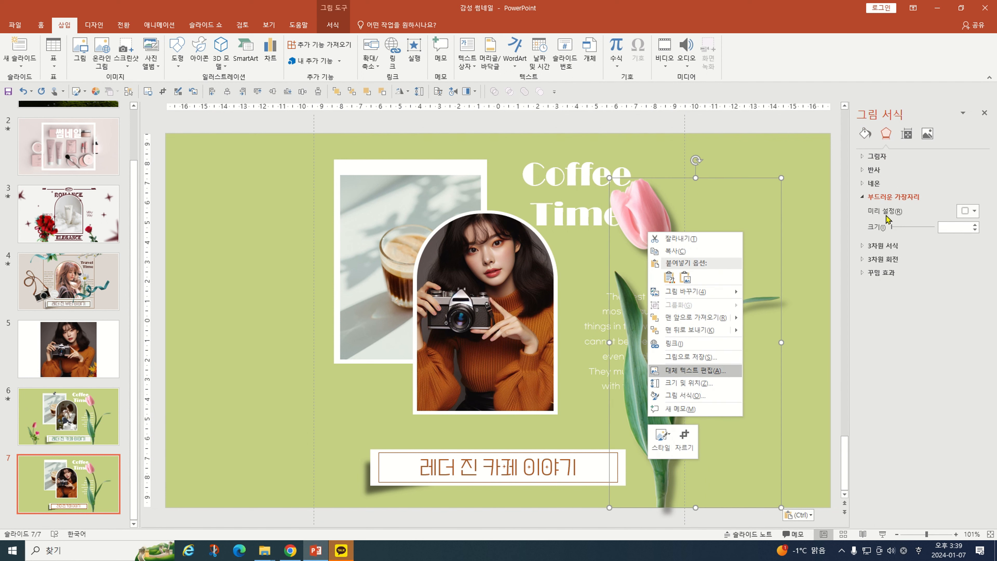
click(887, 158)
click(968, 171)
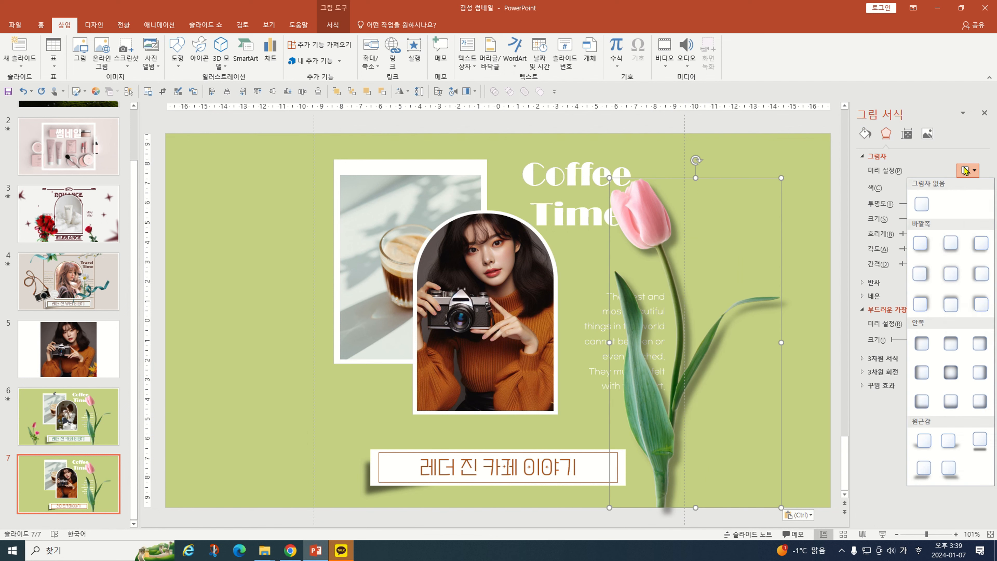
click(924, 204)
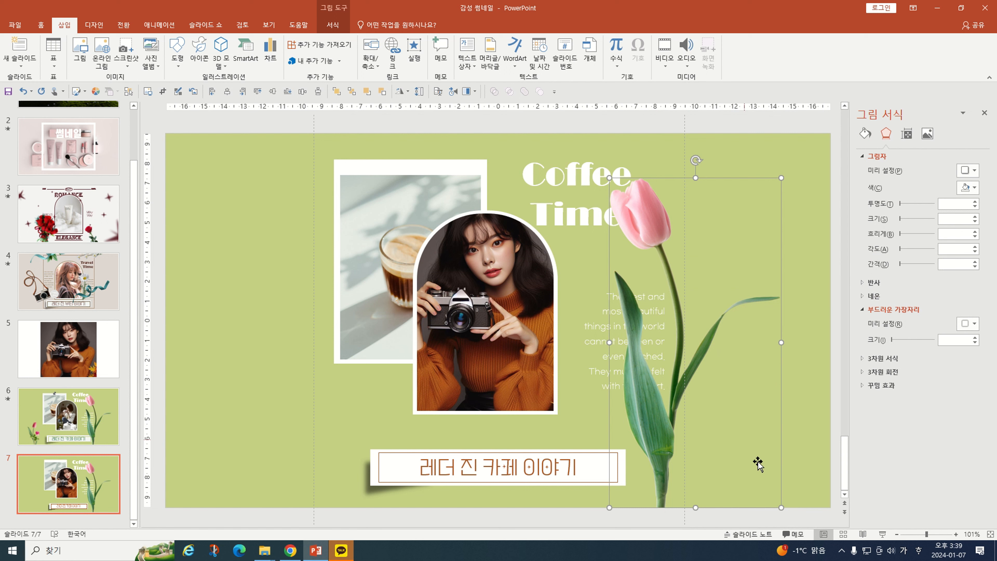
Step: Undo the pink tulip's shadow removal and redo it to compare the picture with and without a shadow
click(805, 441)
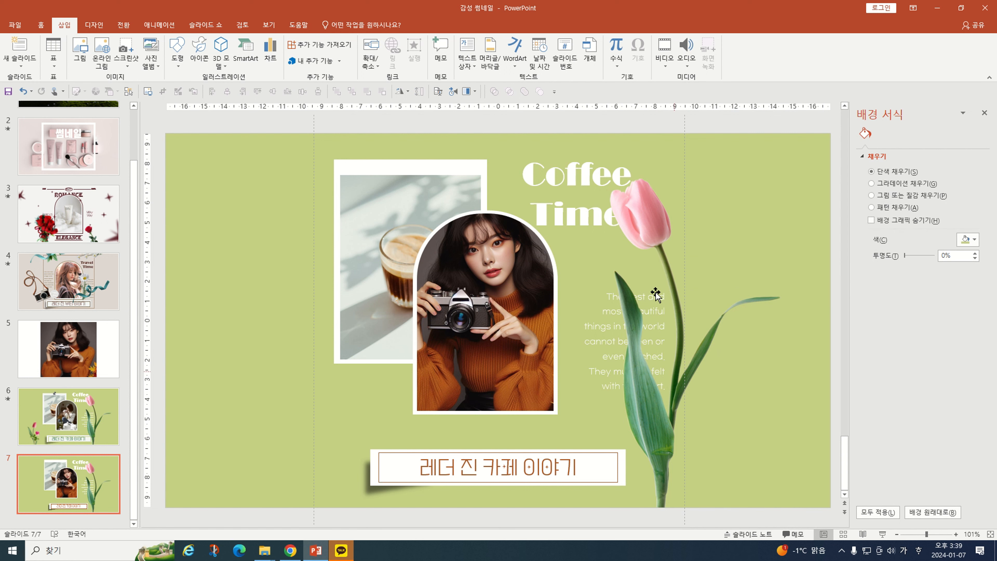
key(ctrl+z)
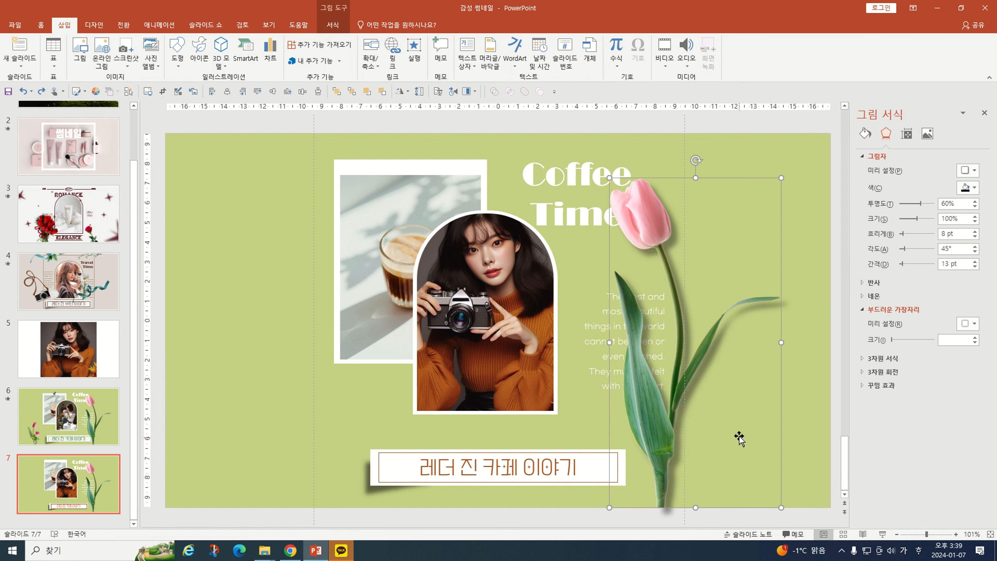
key(ctrl+y)
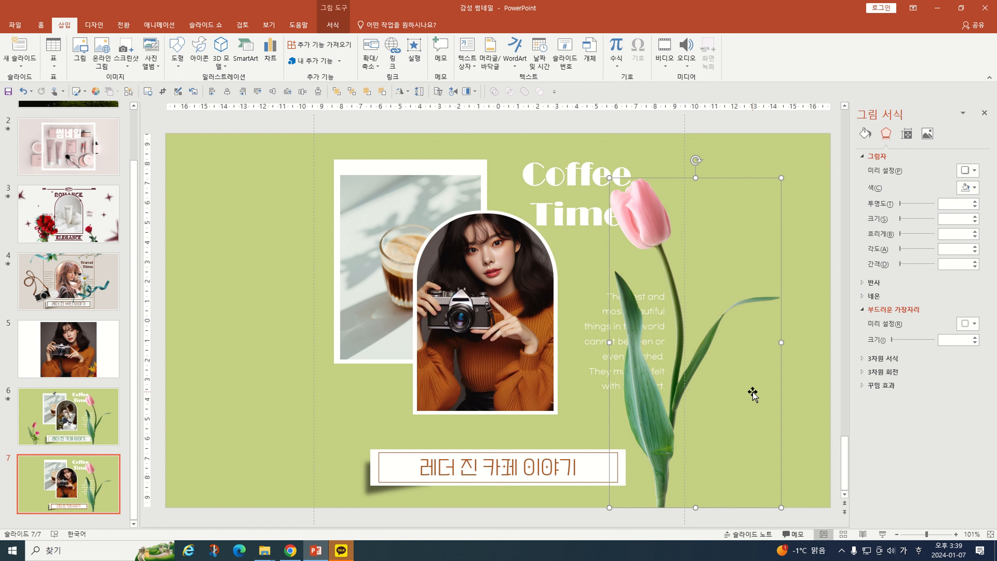
Step: Hide the slide guides and give the large pink tulip on slide 7 an outer shadow offset to the bottom right
right_click(657, 416)
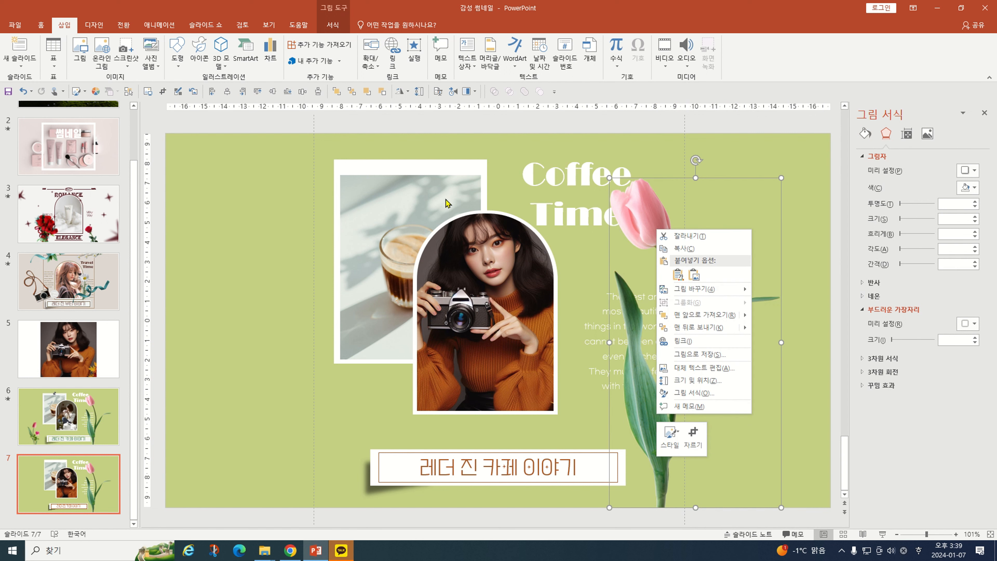
click(273, 25)
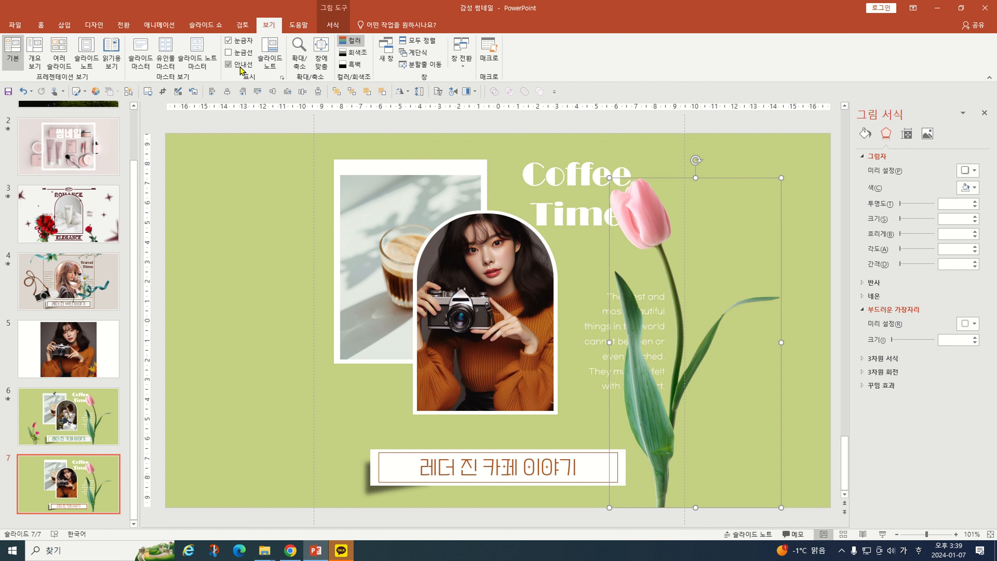
right_click(651, 412)
click(691, 391)
click(968, 172)
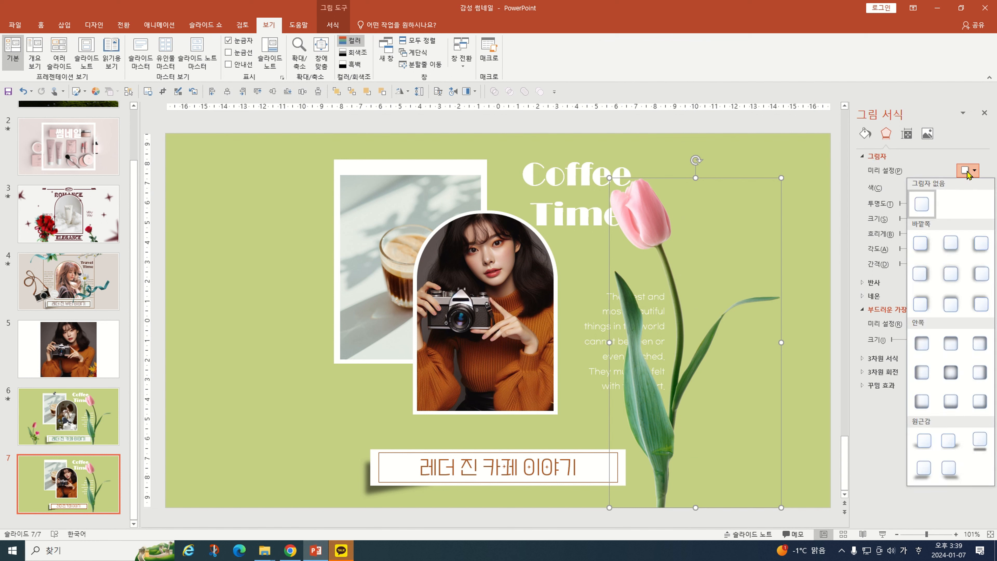
click(920, 245)
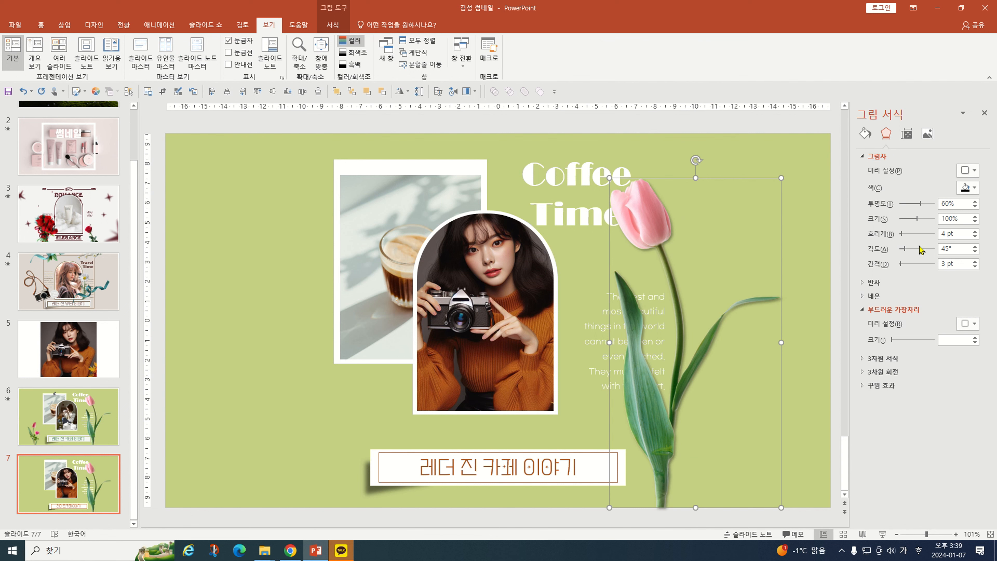
Step: Set the pink tulip's shadow to 7 pt distance, 41% transparency and 7 pt blur
click(975, 262)
click(975, 262)
click(975, 262)
click(975, 261)
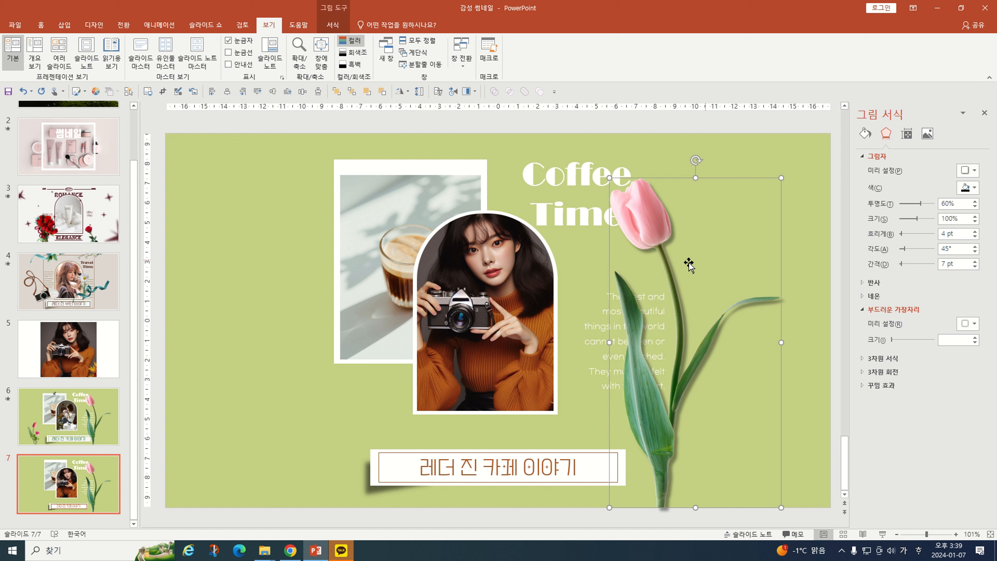
click(976, 207)
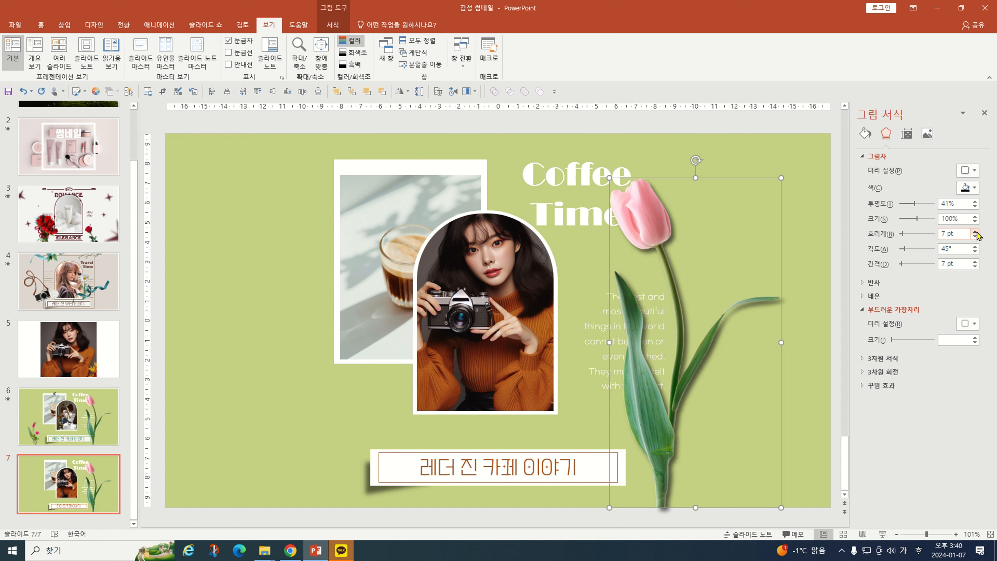
click(797, 404)
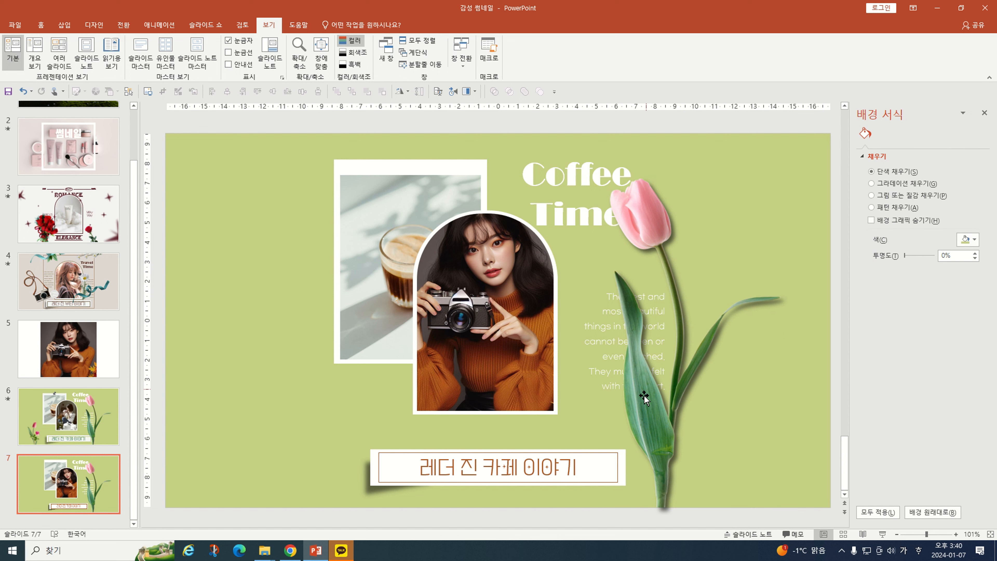
Step: Apply an outer bottom-right shadow with 0% transparency to the white rectangular frame behind slide 6's coffee photo
click(384, 168)
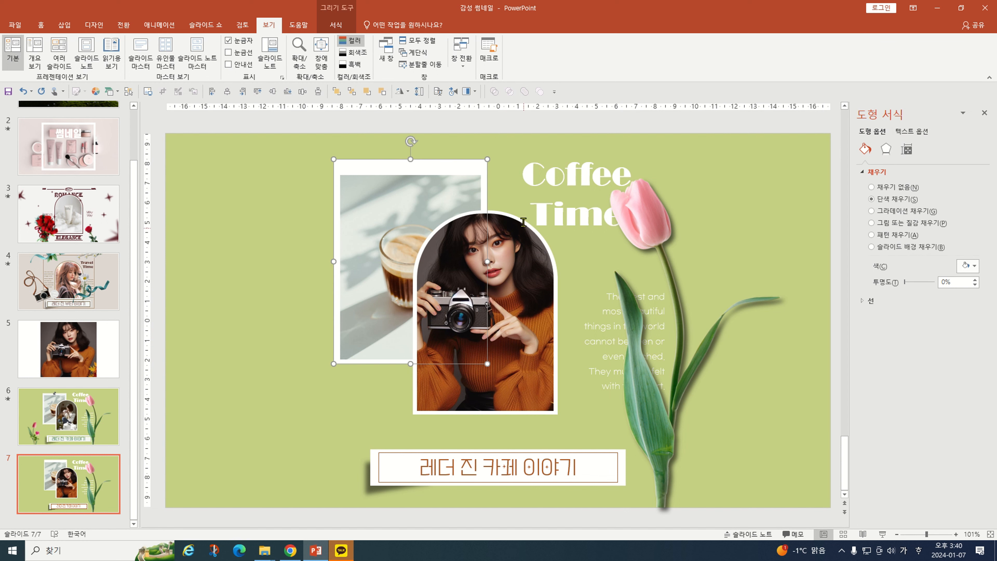
click(70, 429)
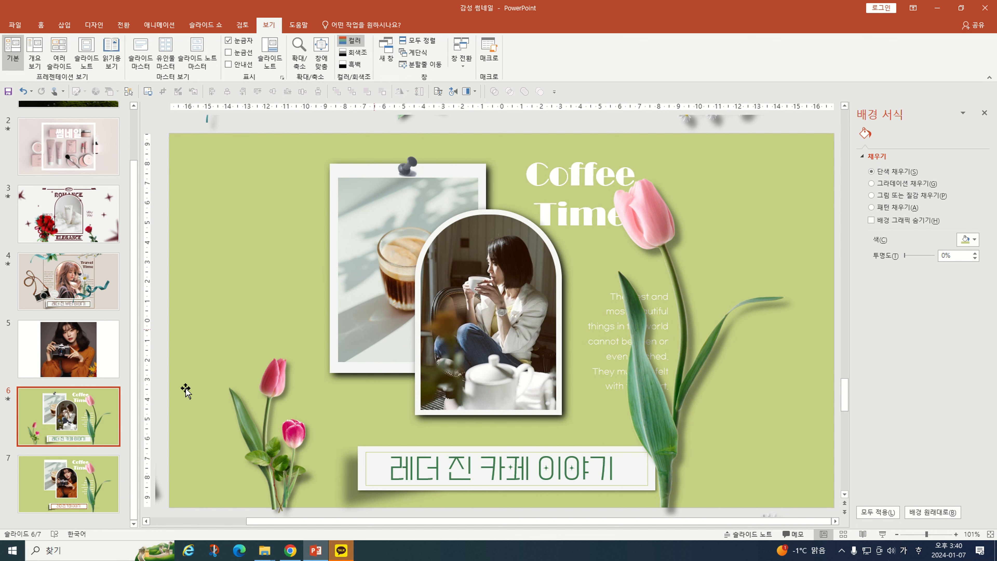
click(333, 237)
right_click(334, 238)
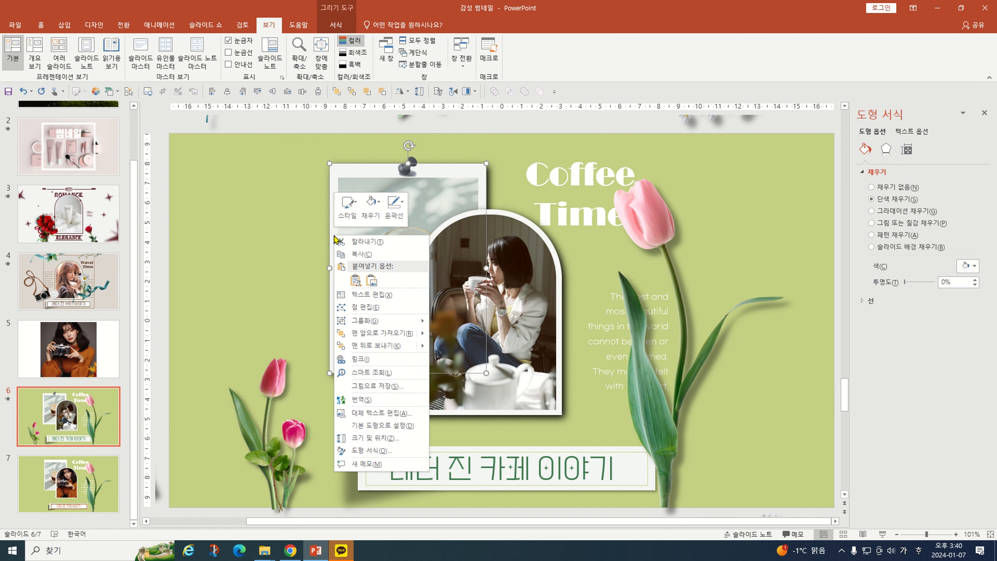
click(366, 451)
click(886, 149)
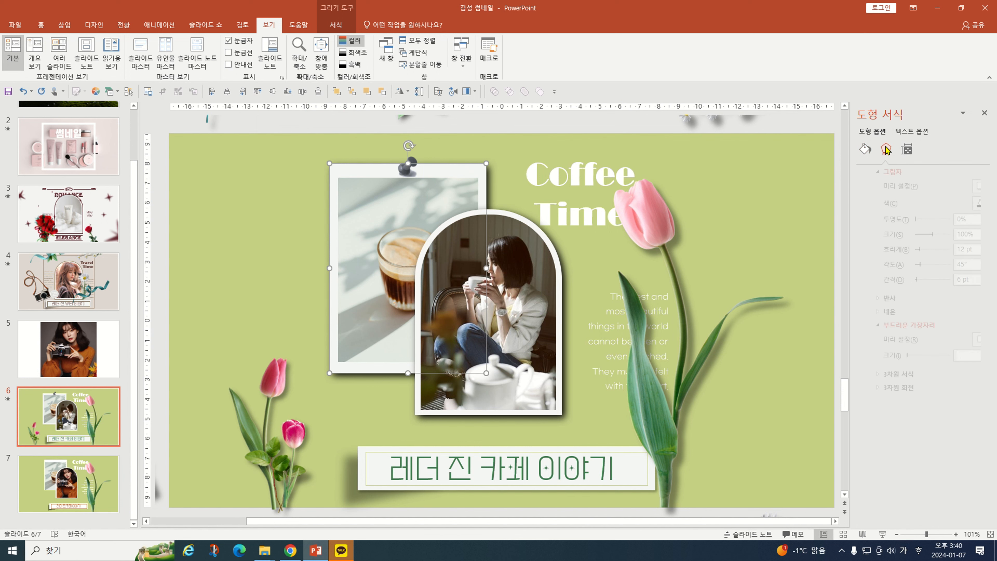
click(968, 186)
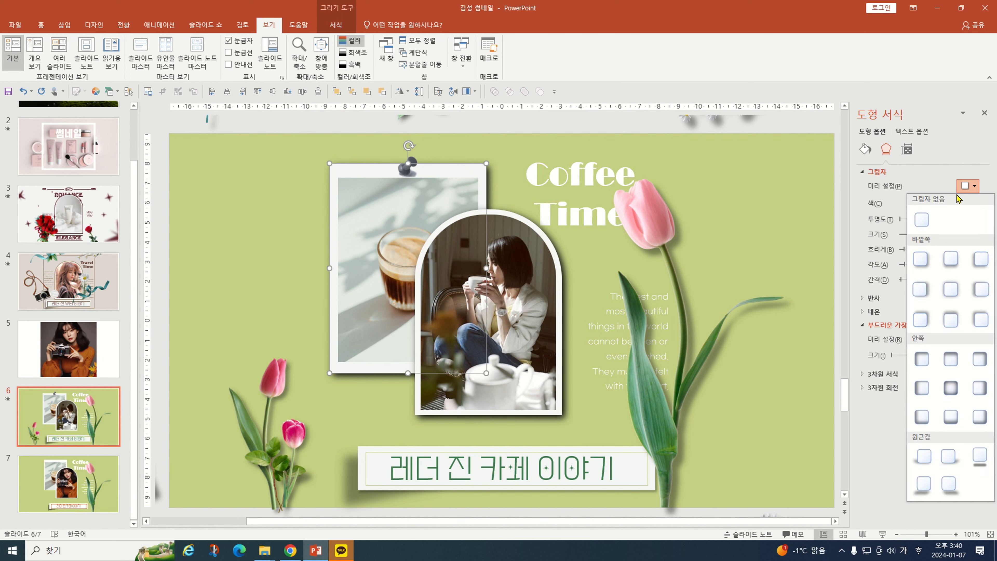
click(922, 259)
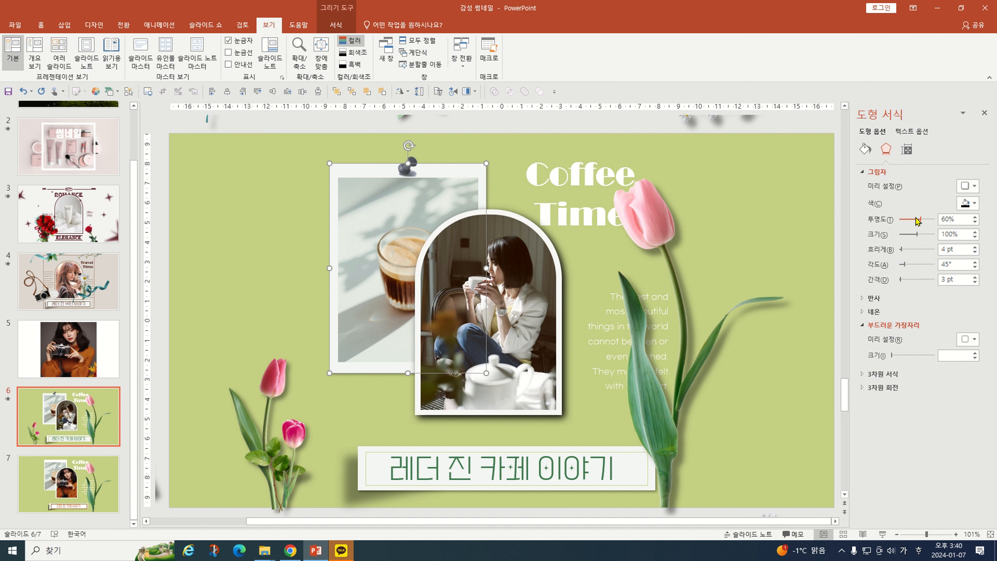
drag(912, 224, 869, 227)
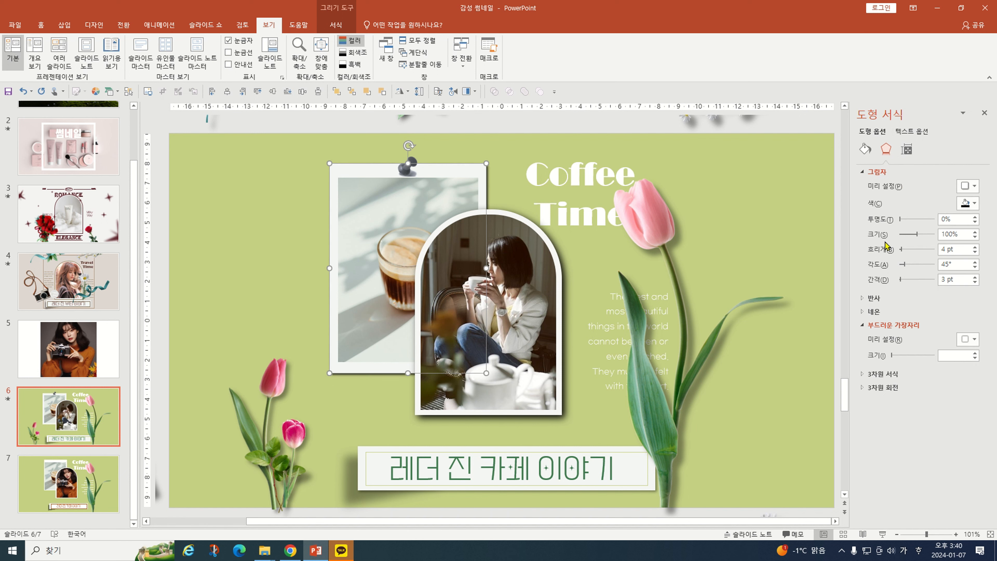
Step: Set the slide 6 rectangular frame's shadow to 8 pt distance and 9 pt blur
click(975, 276)
click(975, 276)
click(974, 277)
click(975, 277)
click(975, 277)
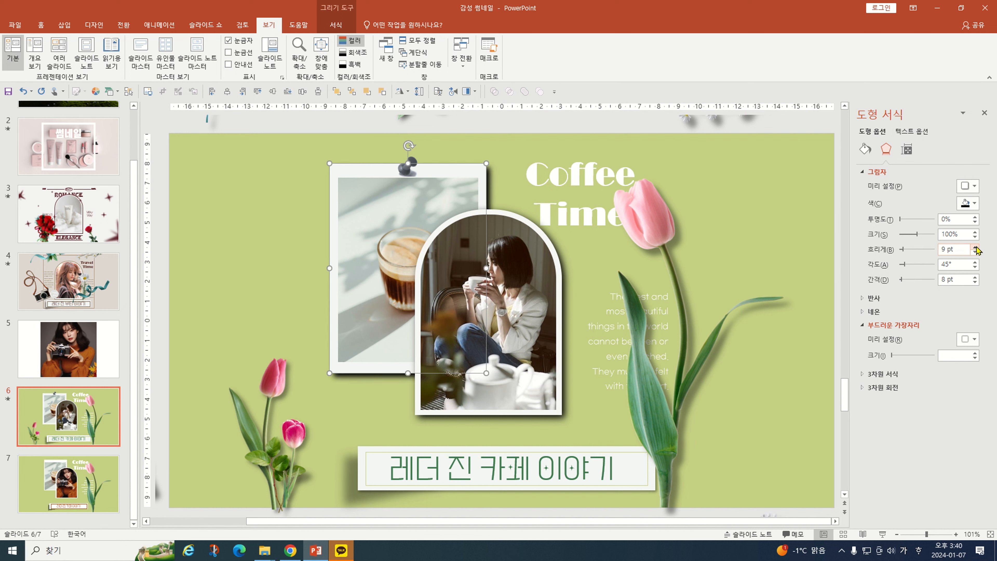
click(504, 136)
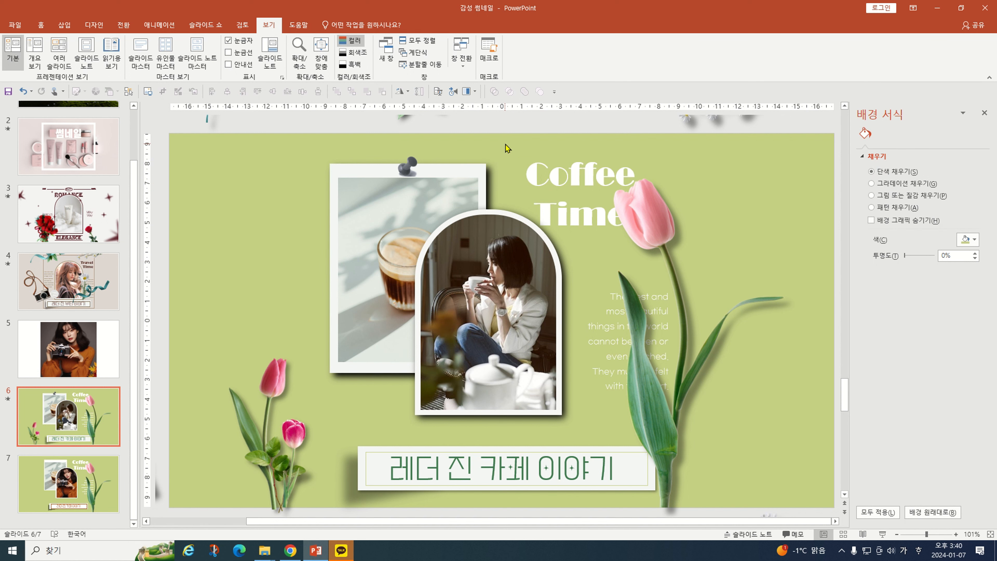
Step: Apply an outer bottom-right shadow with 0% transparency to the white rectangular frame behind slide 7's coffee photo
click(331, 338)
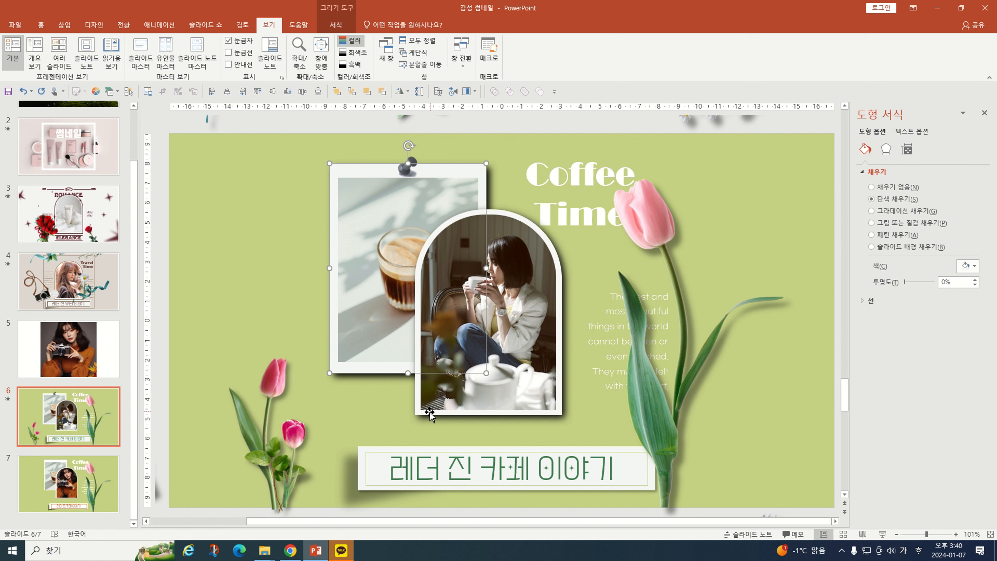
click(416, 409)
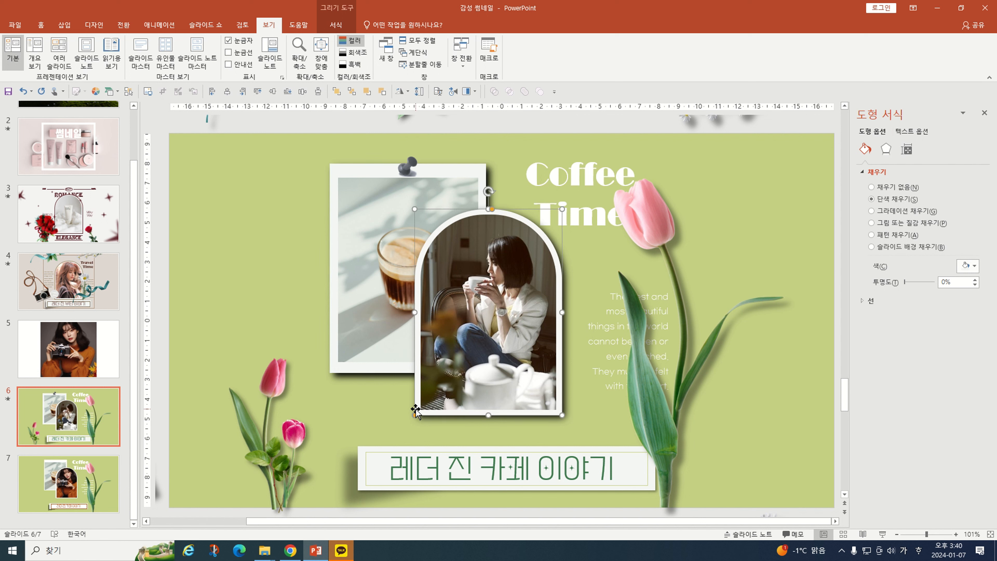
click(399, 417)
scroll(353, 334, down, 1)
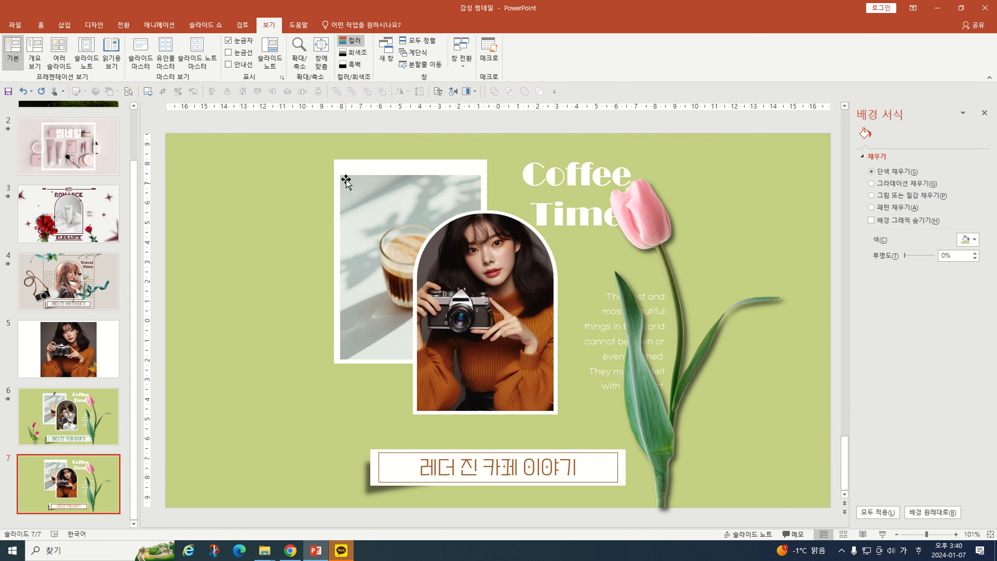
click(347, 167)
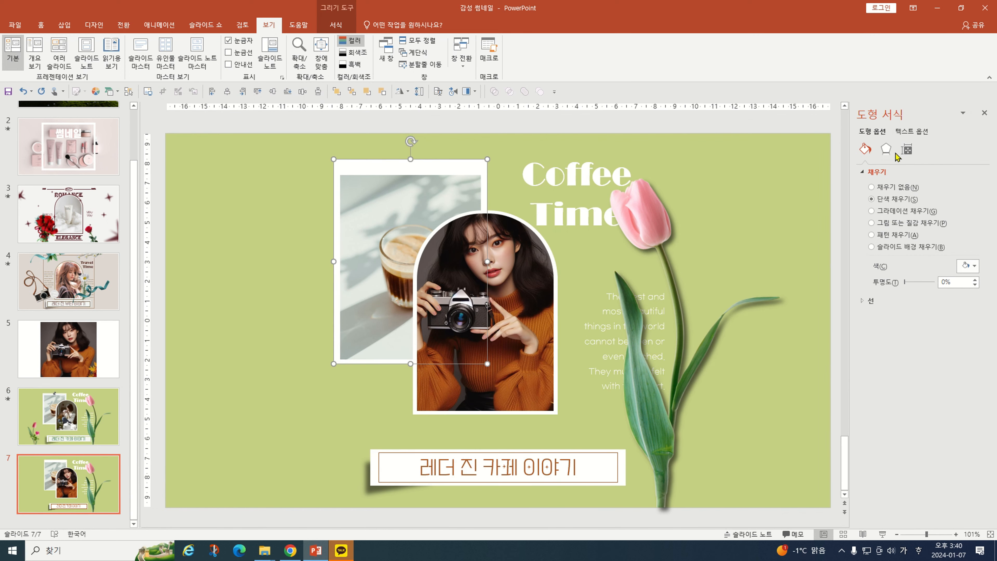
click(886, 149)
click(968, 186)
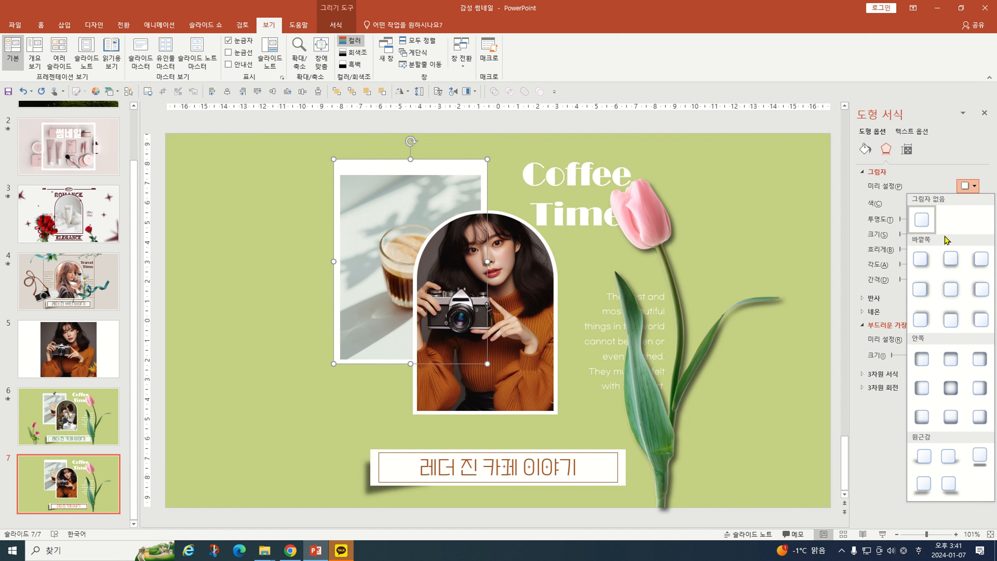
click(923, 260)
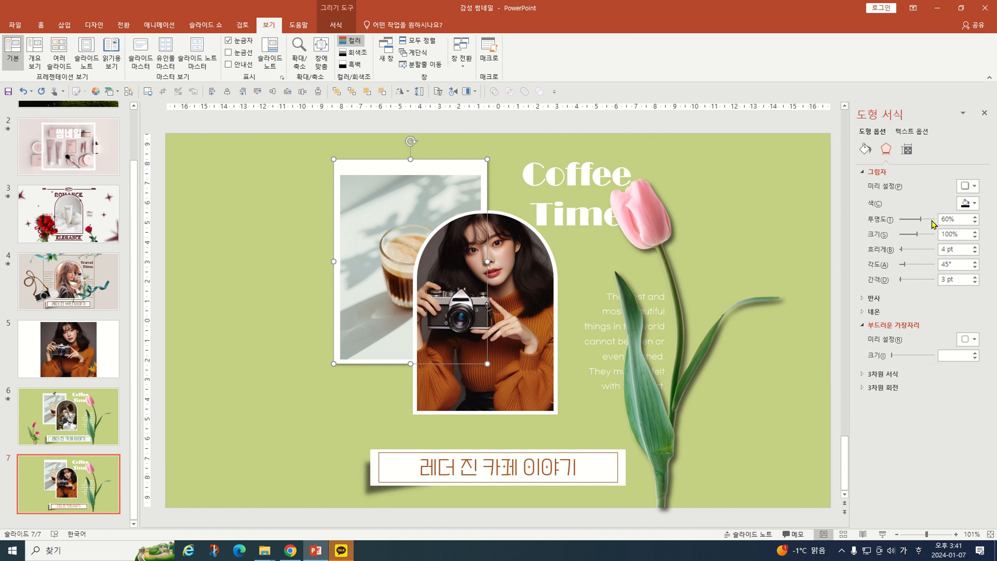
drag(900, 222, 903, 250)
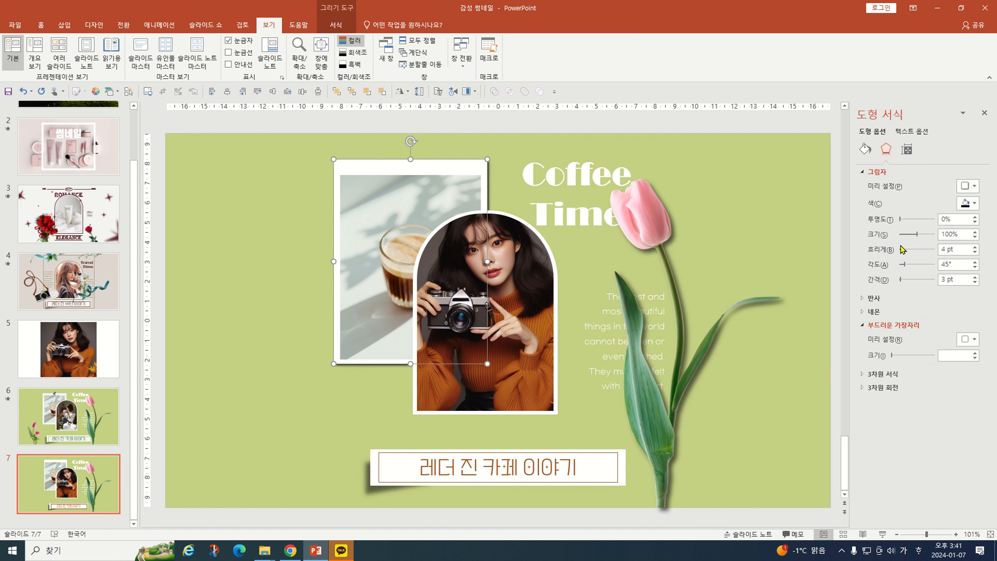
Step: Set the slide 7 rectangular frame's shadow to 7 pt distance and 10 pt blur
click(975, 277)
click(975, 277)
click(975, 277)
click(975, 277)
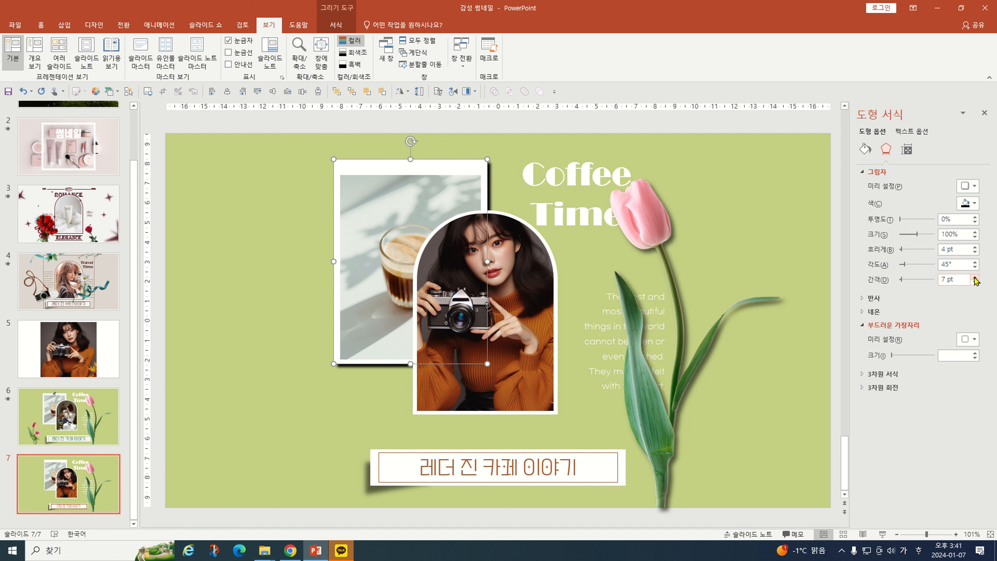
click(975, 246)
click(976, 246)
click(975, 246)
click(976, 246)
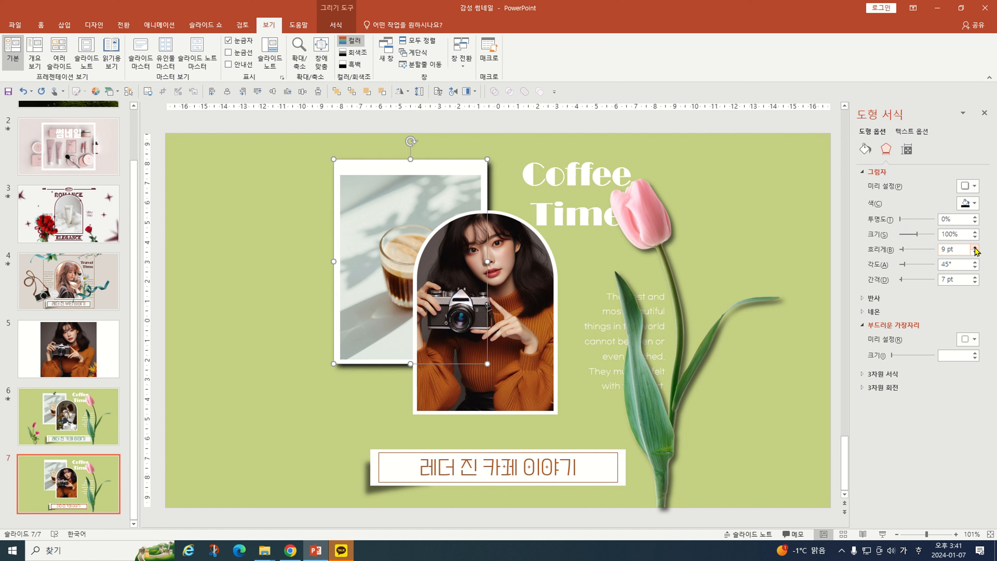
click(314, 367)
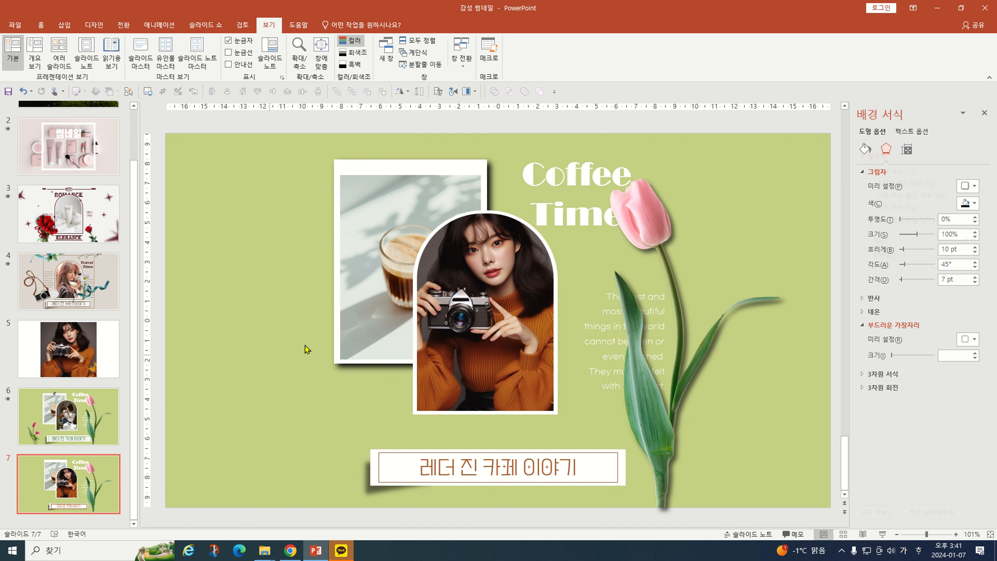
Step: Copy the rectangular frame's formatting onto the white arch frame around the woman's photo on slide 7
click(336, 314)
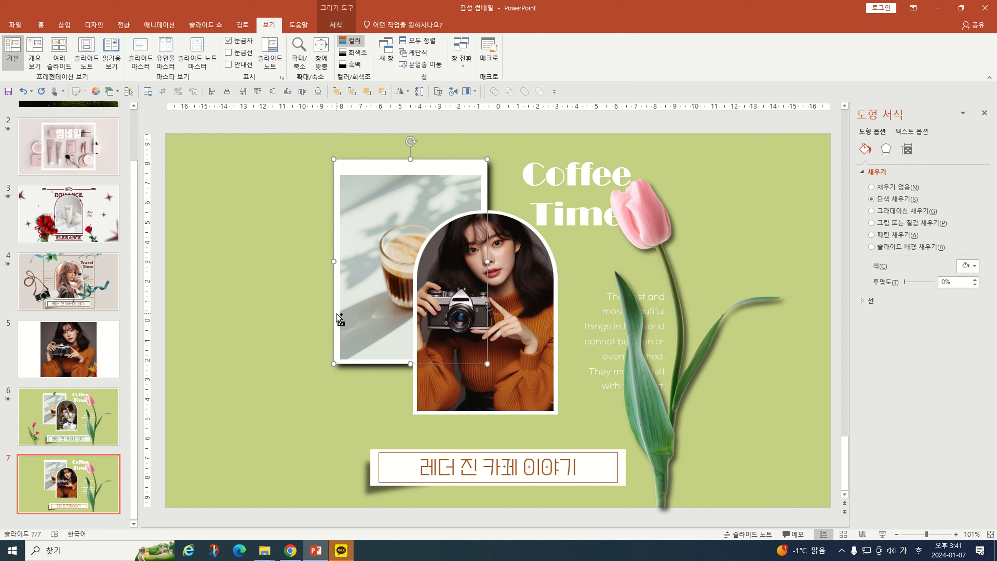
click(557, 325)
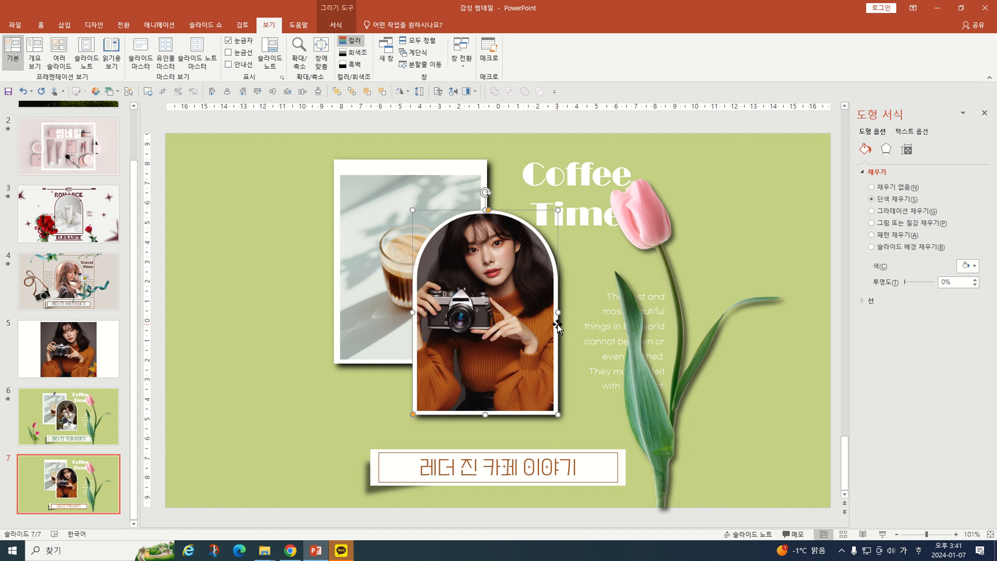
key(Escape)
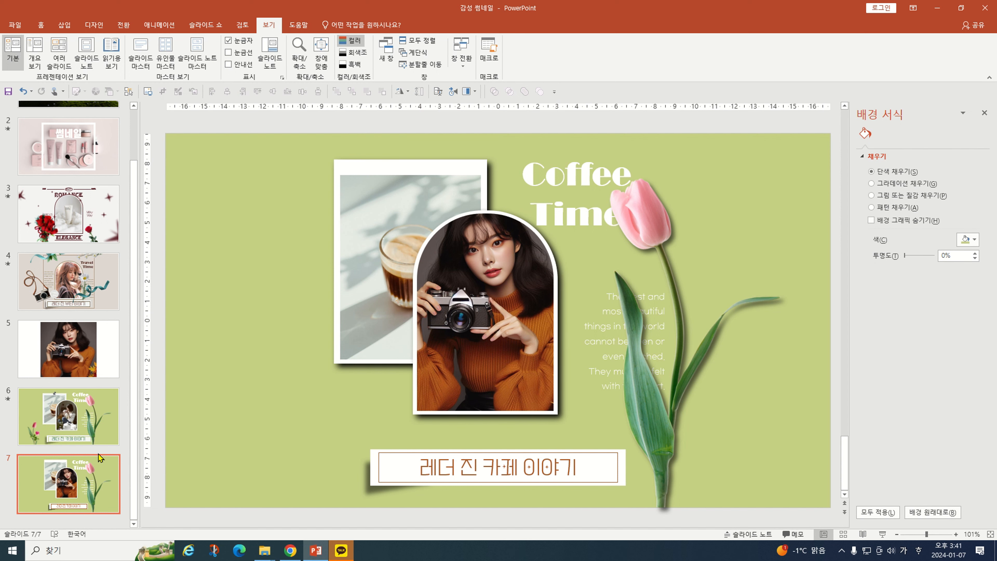
Step: Copy the two small tulips without the leaf cluster from slide 6 and paste them onto slide 7
click(96, 436)
click(304, 456)
click(296, 443)
key(ctrl+c)
key(Page_Down)
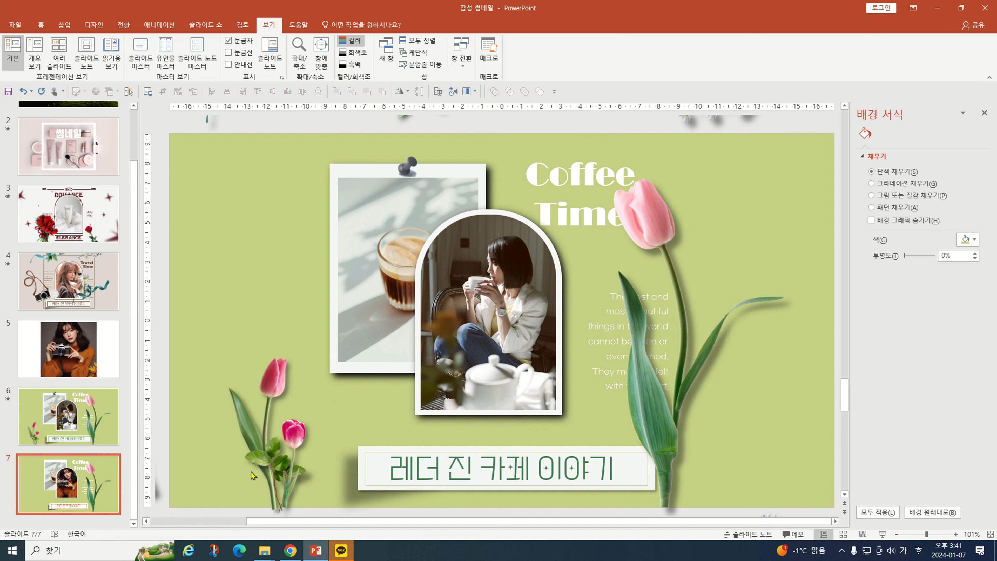
key(ctrl+v)
key(Escape)
Step: Move the two pasted small tulips together slightly to the right, closer to the title label
click(285, 454)
click(259, 442)
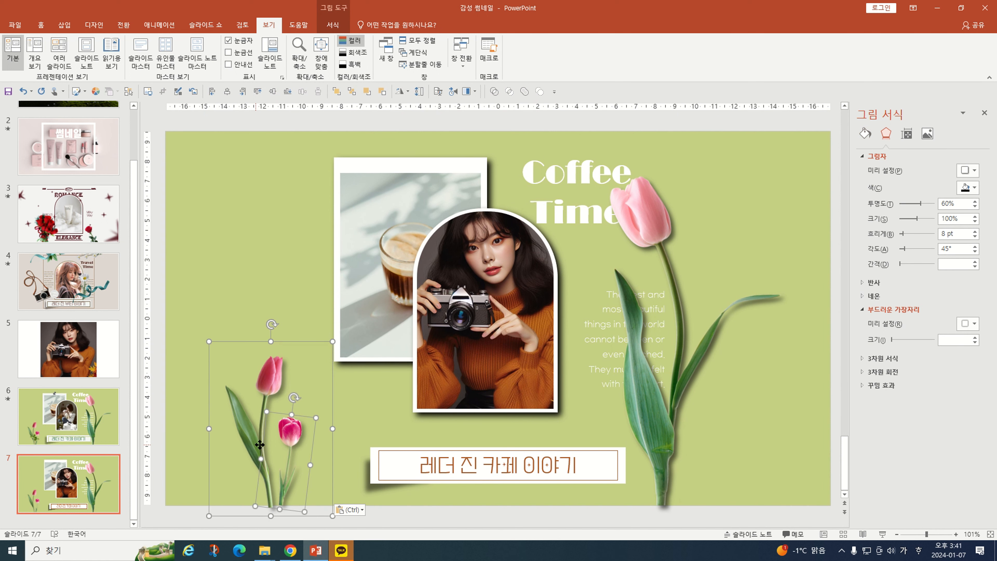
drag(259, 445, 282, 445)
click(353, 423)
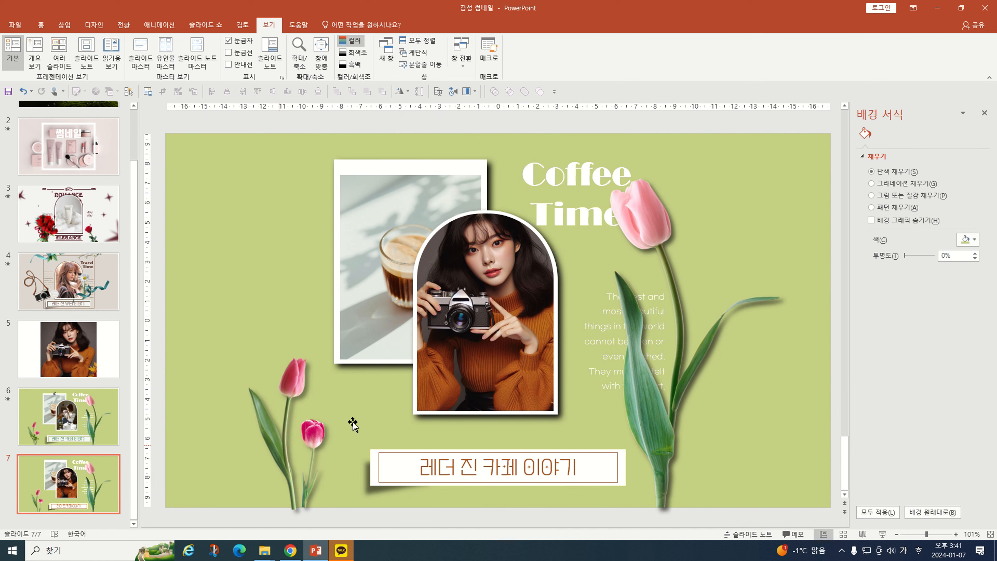
Step: Select the pushpin picture on slide 6 and switch to the PNGWing pin image results in Chrome
click(55, 415)
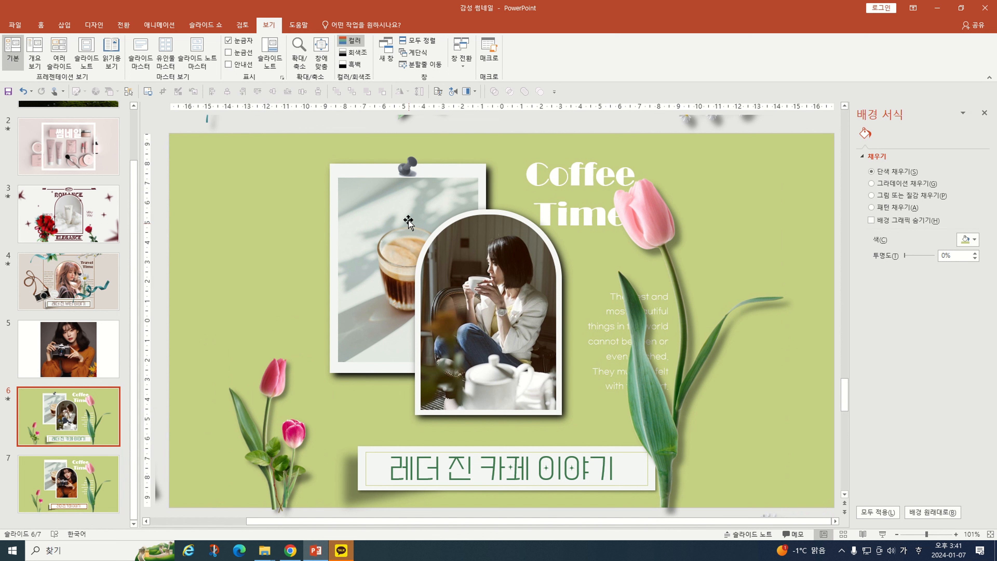
click(411, 164)
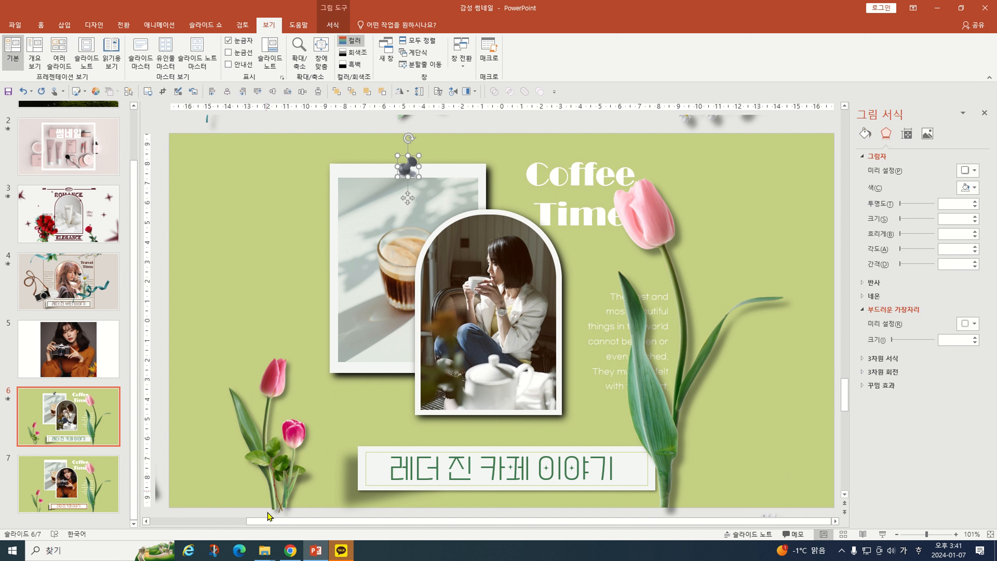
click(290, 550)
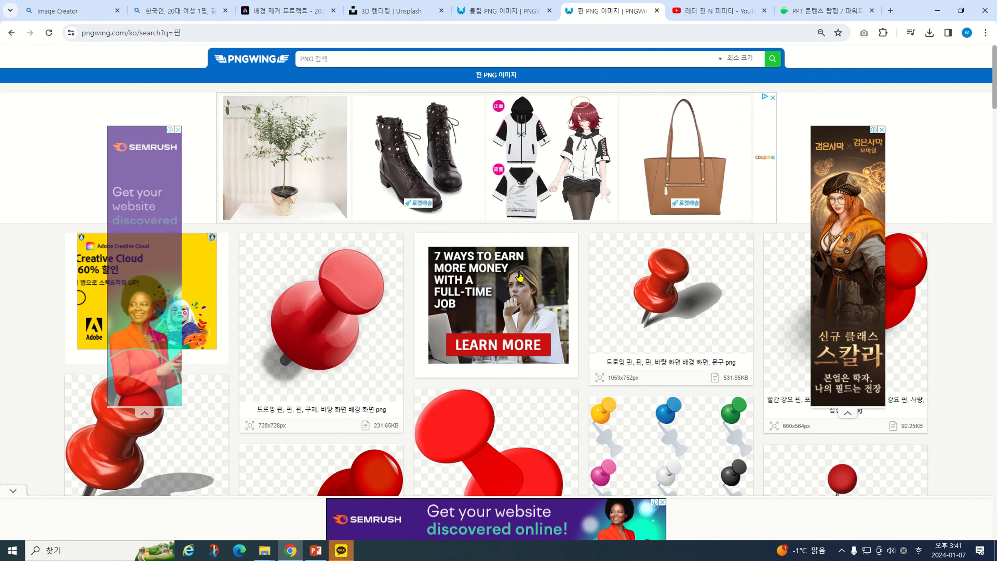
Step: Switch back to PowerPoint and paste the copied pushpin onto slide 7, centred on the upper edge of the coffee photo frame
click(823, 10)
click(596, 12)
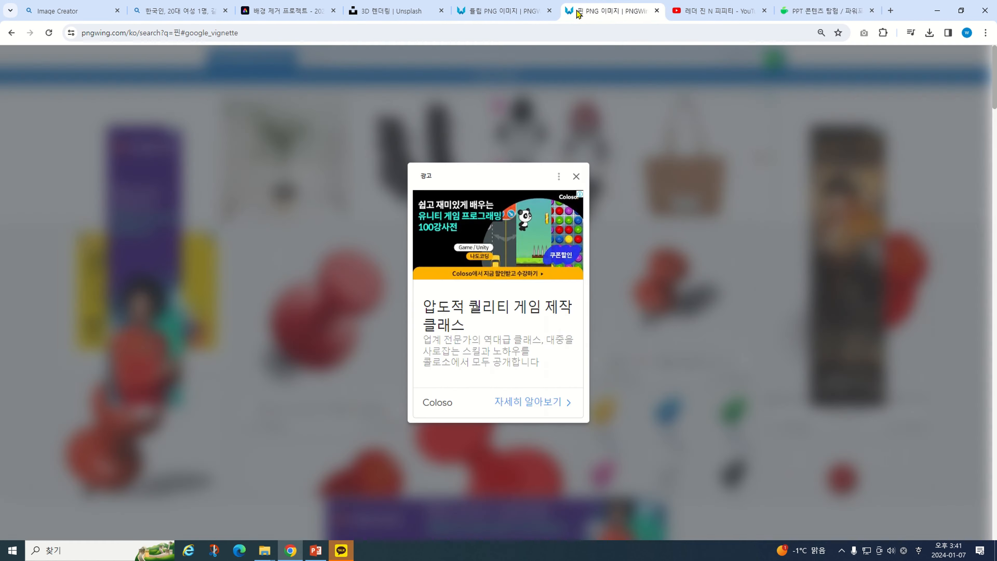
click(316, 550)
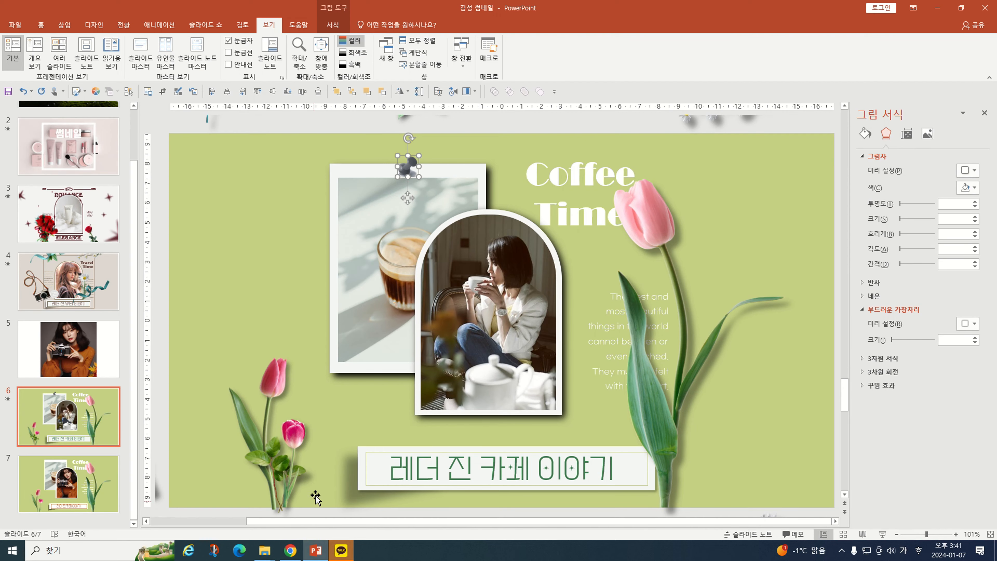
click(202, 409)
click(80, 481)
key(ctrl+v)
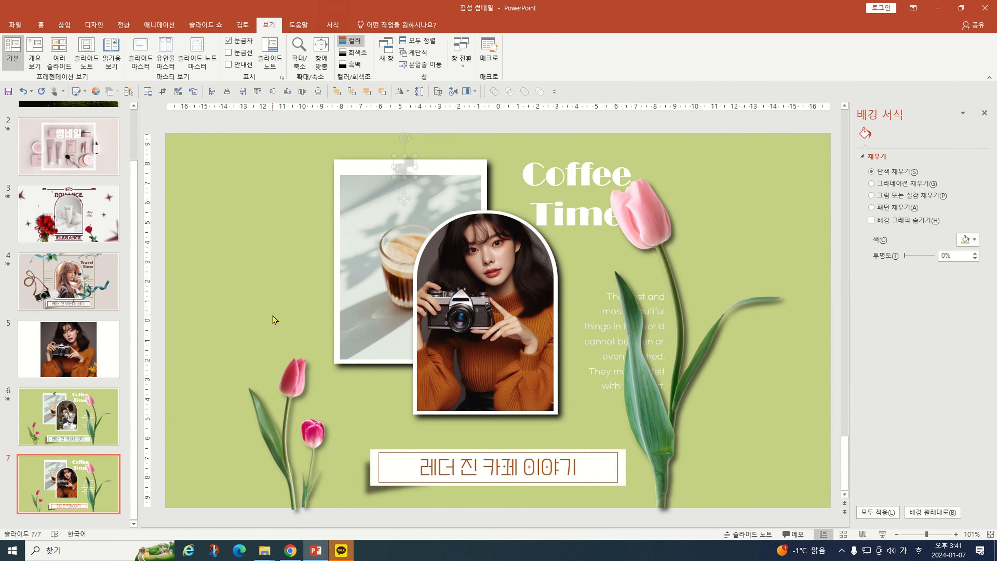
drag(403, 166, 410, 165)
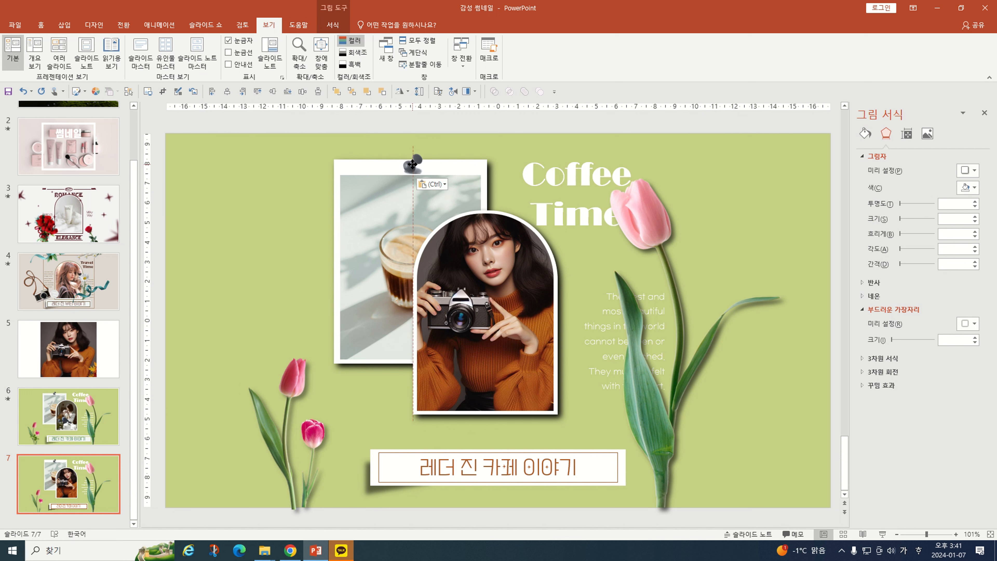
click(212, 320)
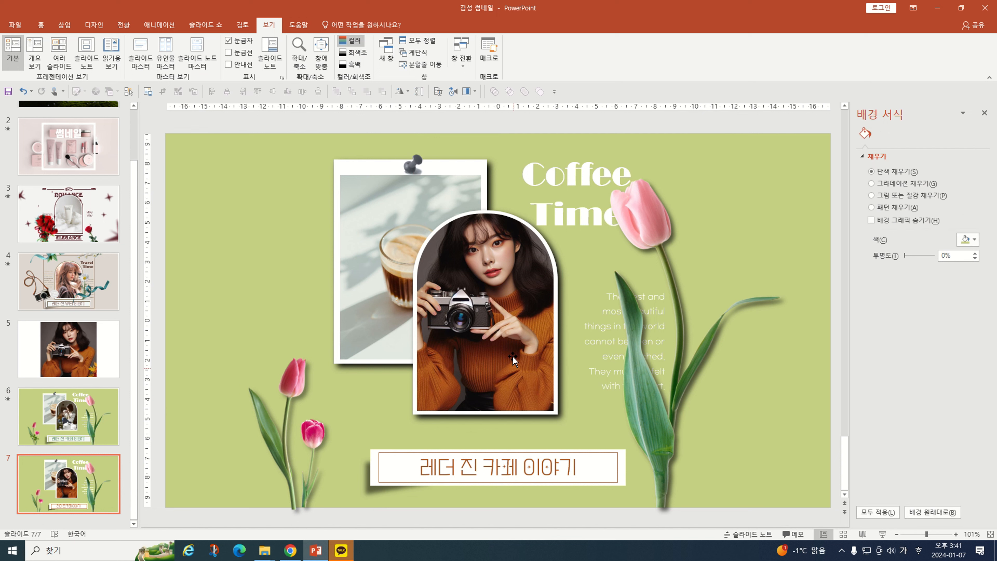
Step: Preview slide 7 as a full-screen slide show, return to editing and dismiss the chat notification
click(882, 534)
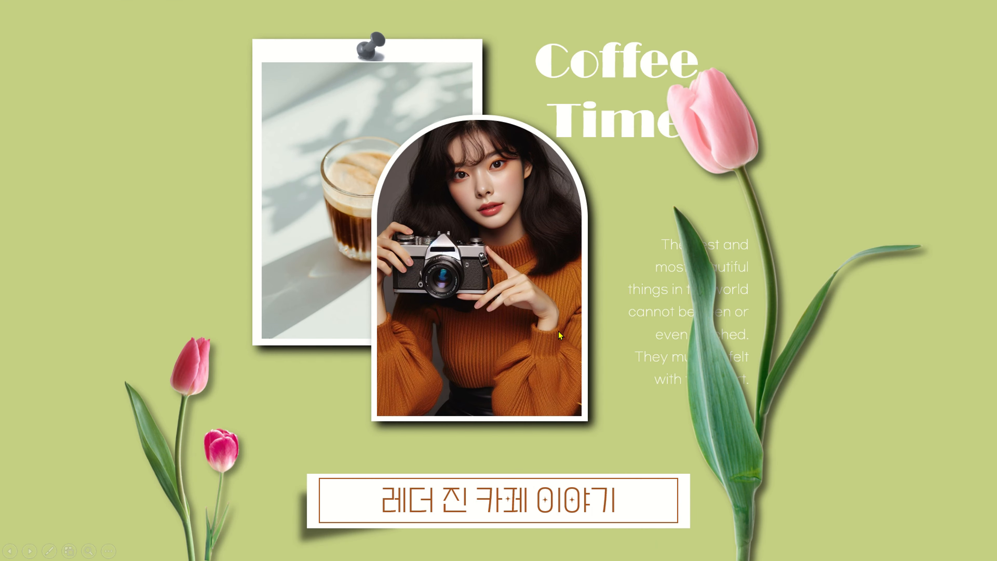
key(Escape)
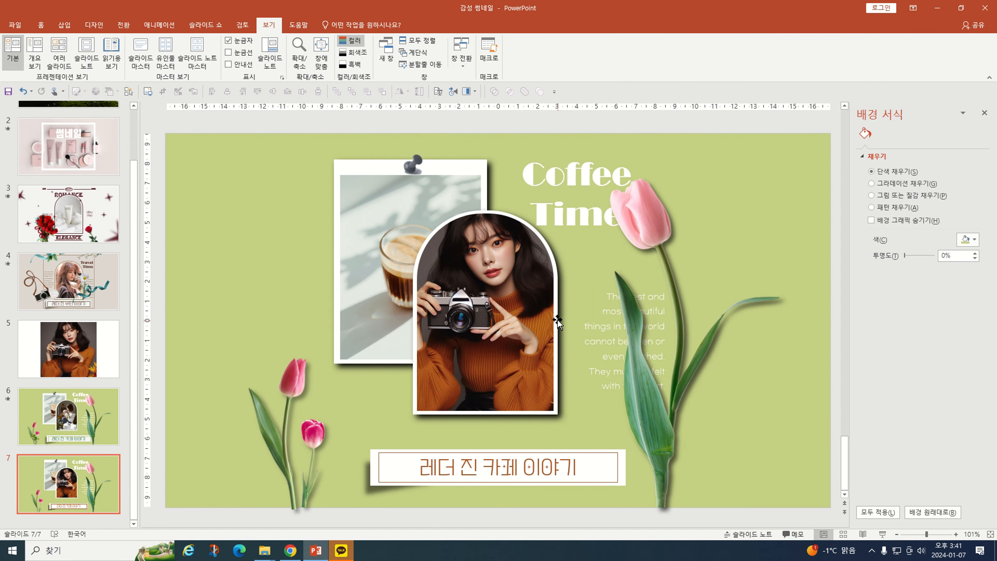
double_click(550, 176)
click(201, 323)
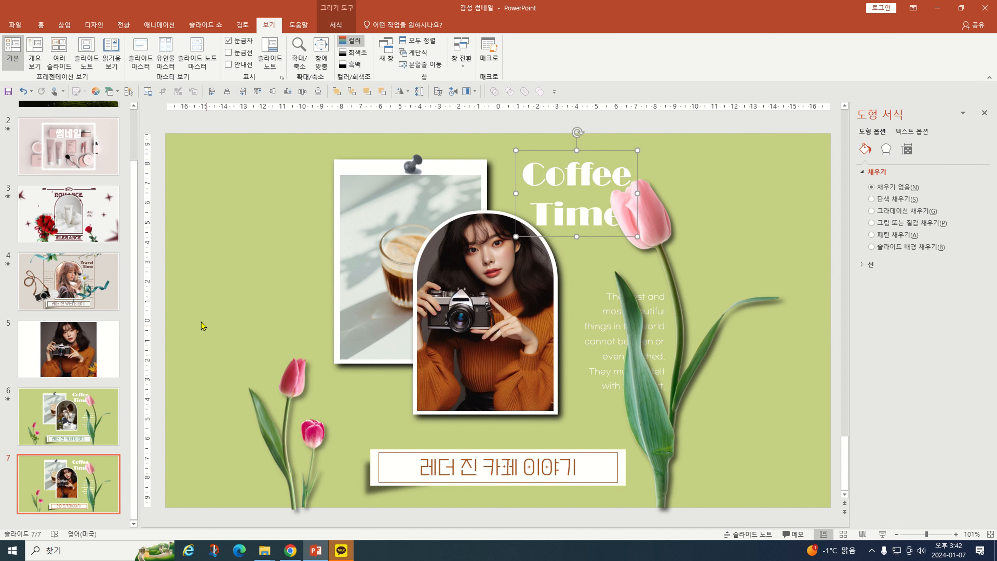
click(201, 325)
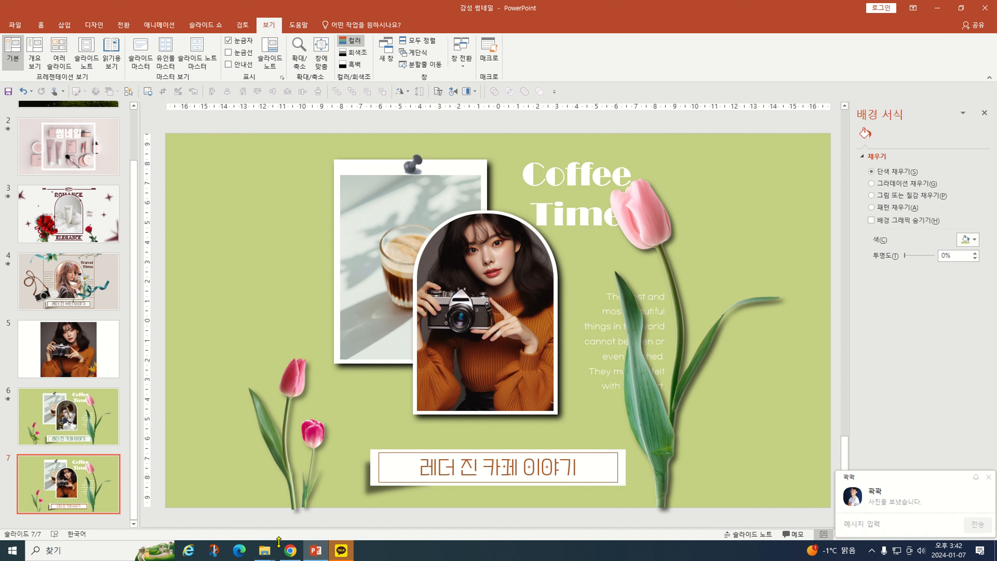
click(989, 477)
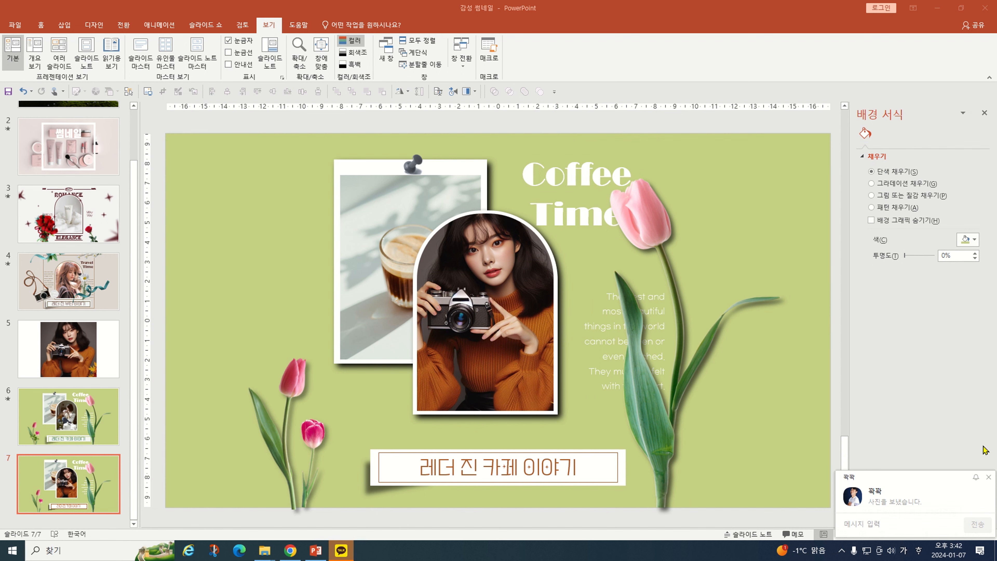
click(989, 477)
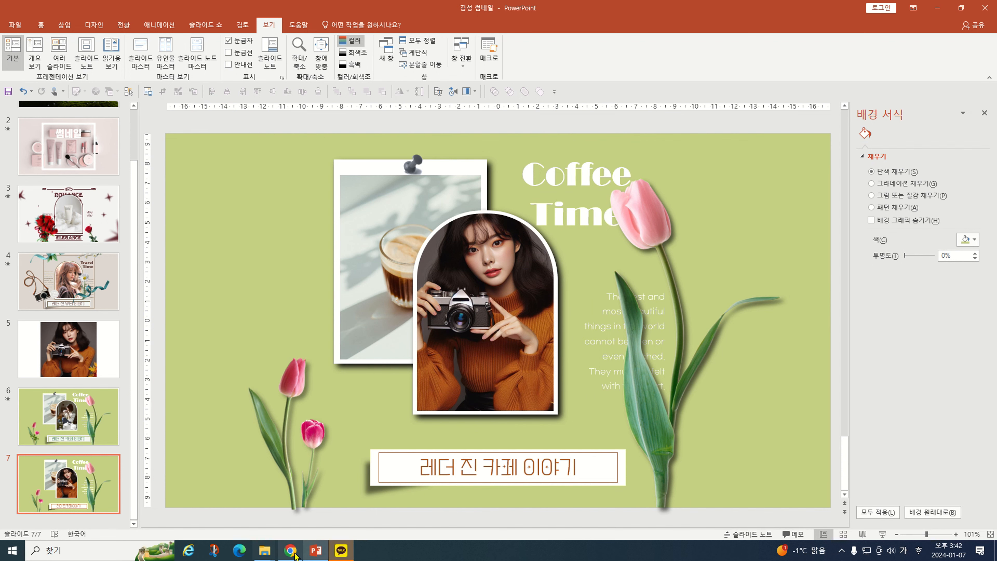
Step: Copy the OIG (87) picture from the 인물 folder in File Explorer and paste it onto slide 7
mouse_move(268, 555)
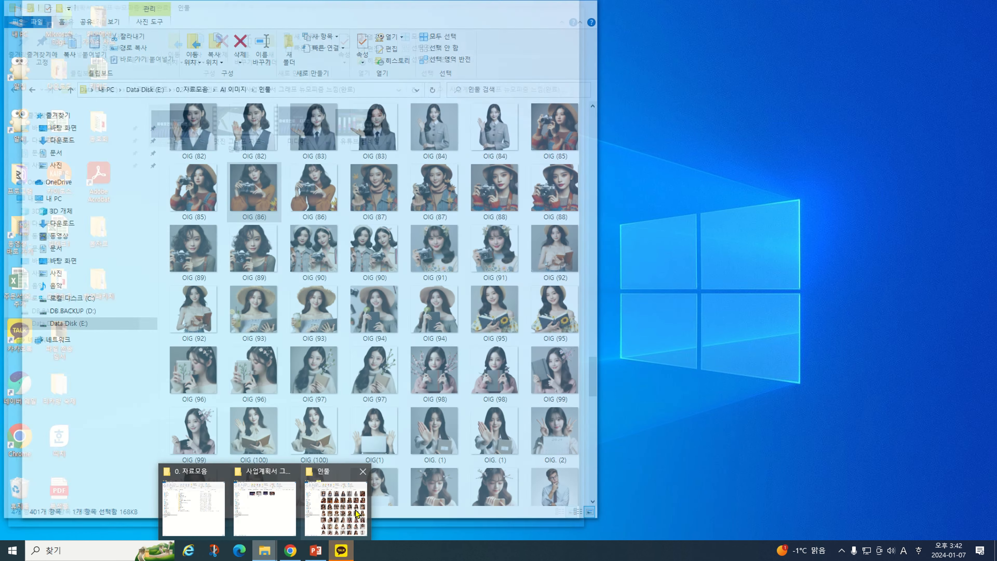
click(345, 499)
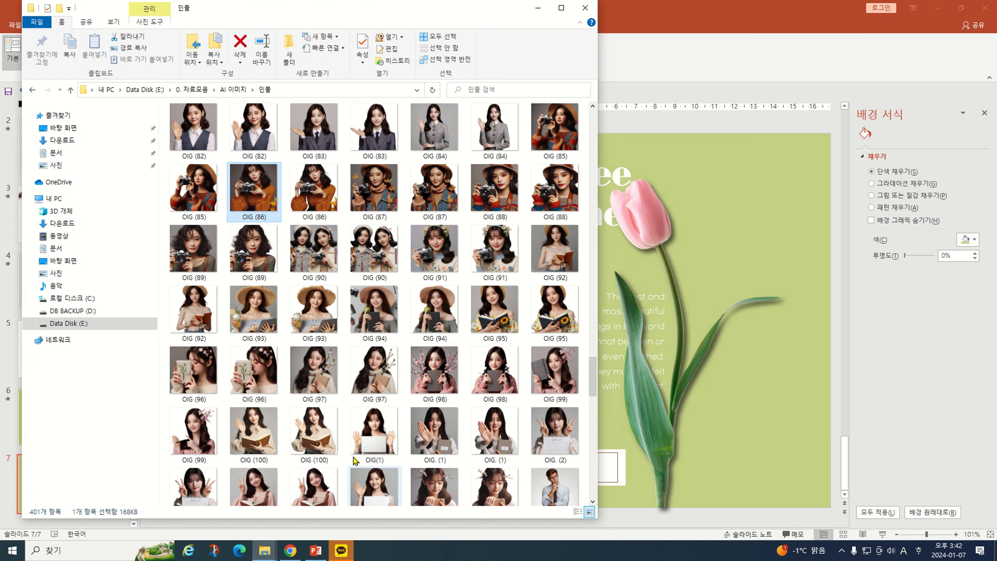
click(379, 192)
click(739, 171)
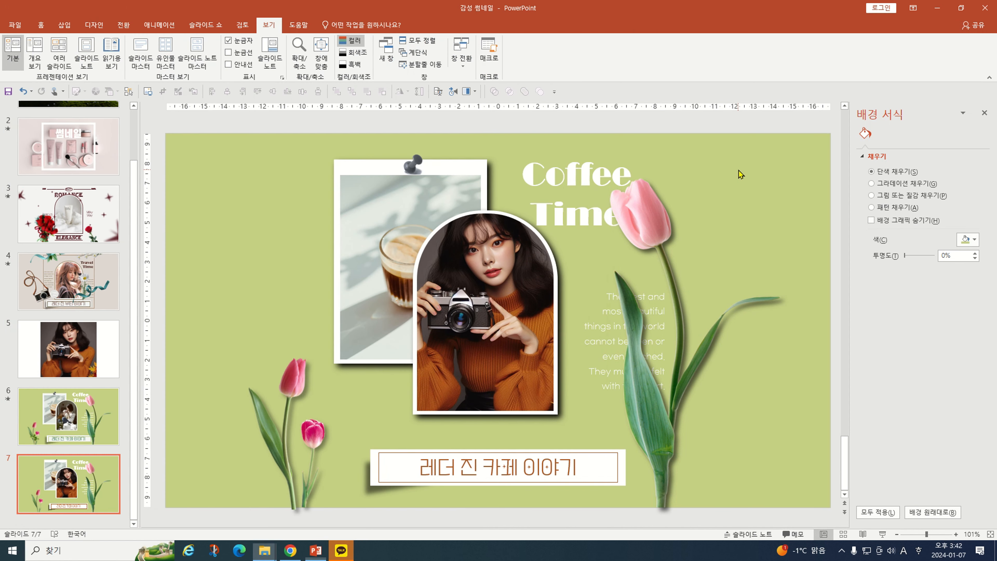
key(ctrl+v)
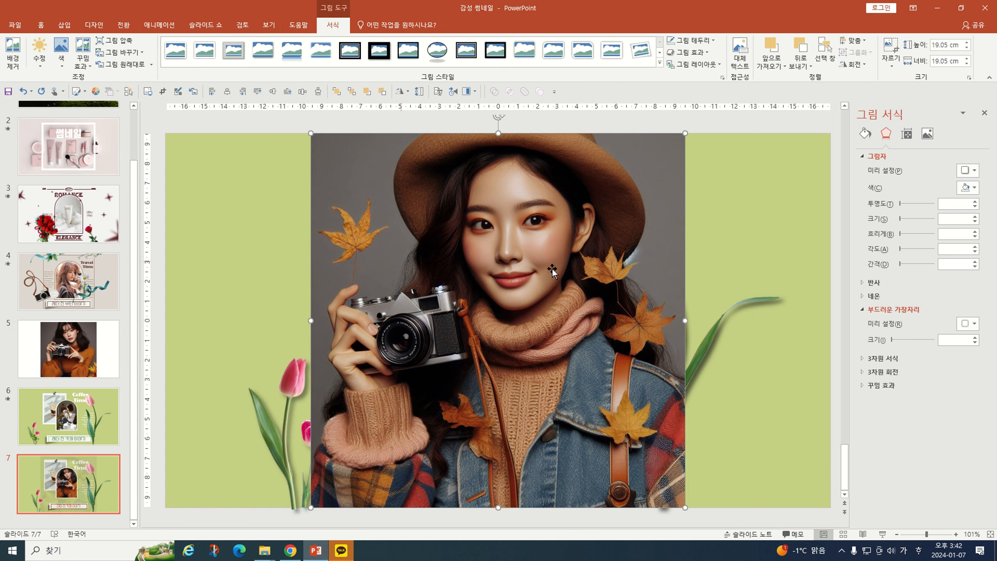
Step: Shrink the pasted woman's photo to about 10.06 cm square and position it over the arch photo
drag(311, 133, 527, 350)
drag(600, 426, 508, 352)
drag(573, 254, 616, 214)
drag(537, 330, 497, 333)
click(987, 477)
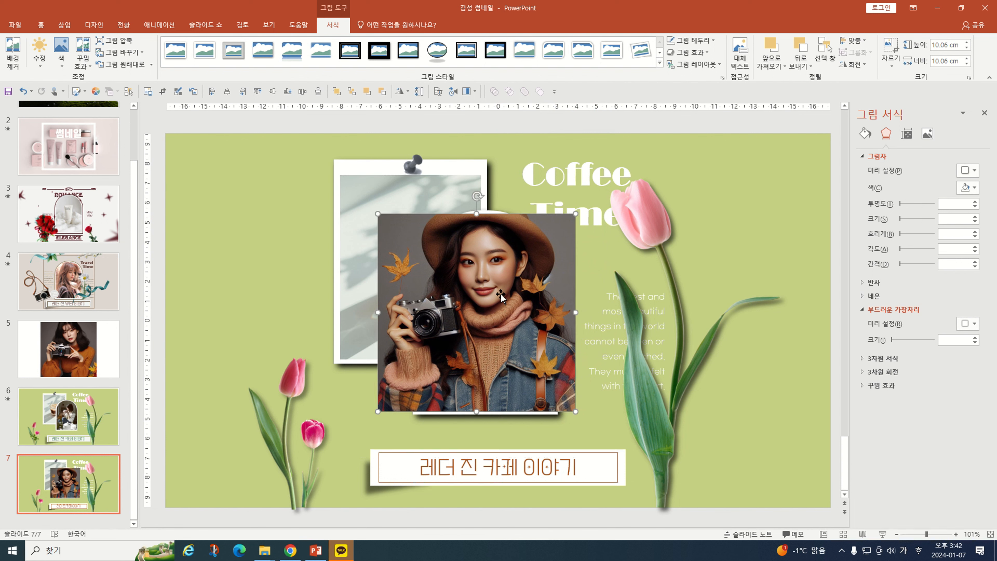
click(215, 92)
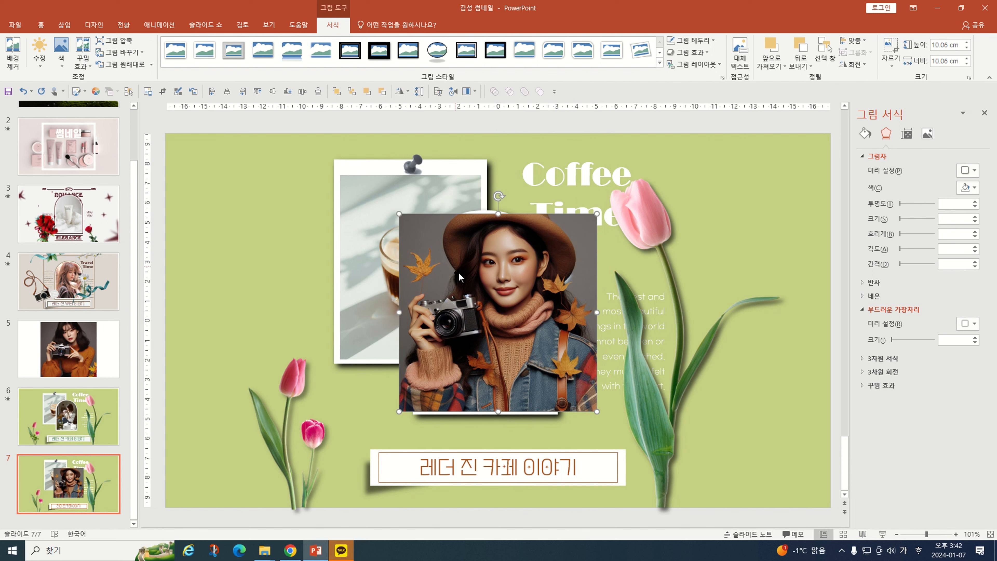
drag(497, 332, 482, 332)
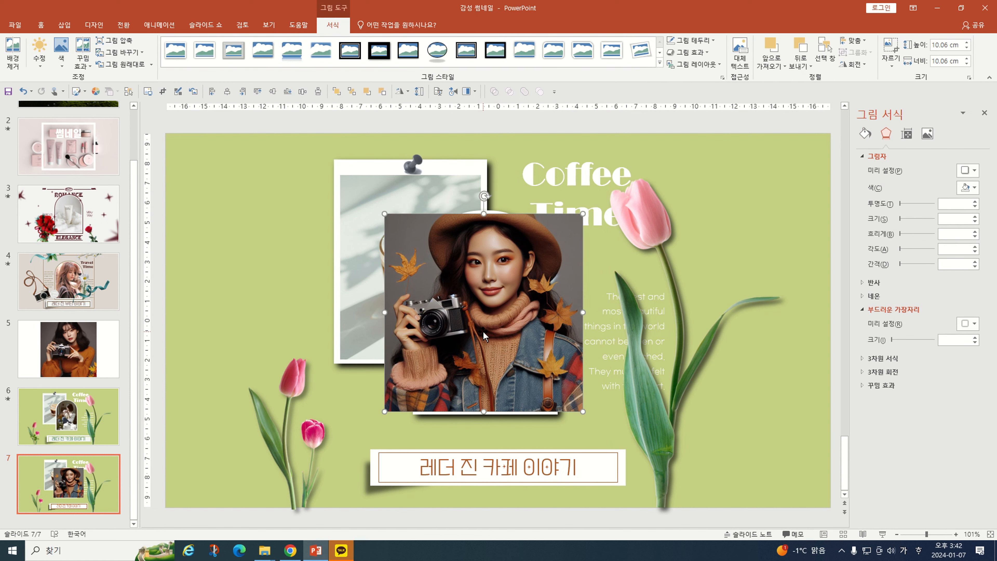
Step: Crop both sides of the pasted photo to about 6.96 cm wide to match the arch, and move it aside over the large tulip
click(890, 46)
drag(582, 313, 553, 319)
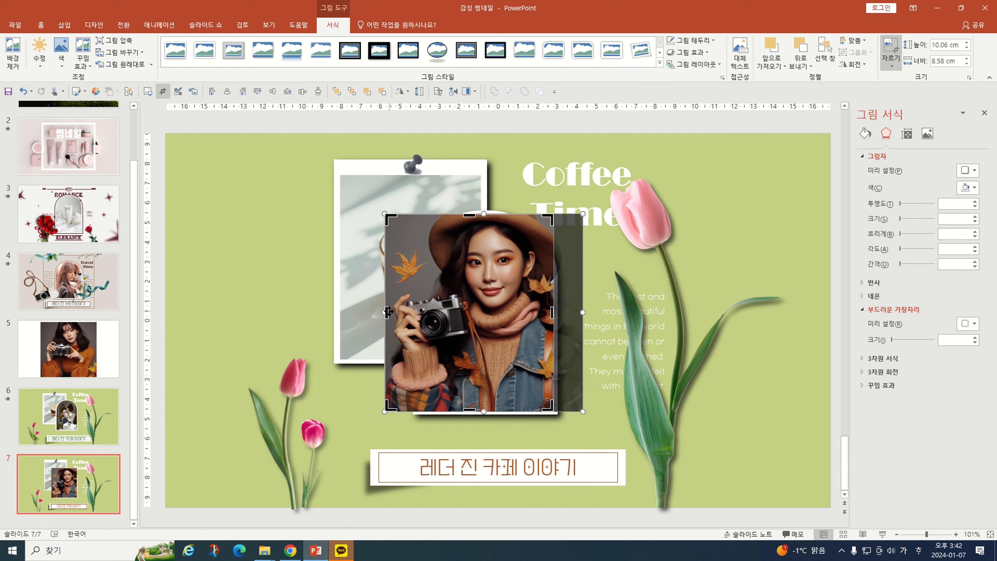
drag(387, 312, 417, 315)
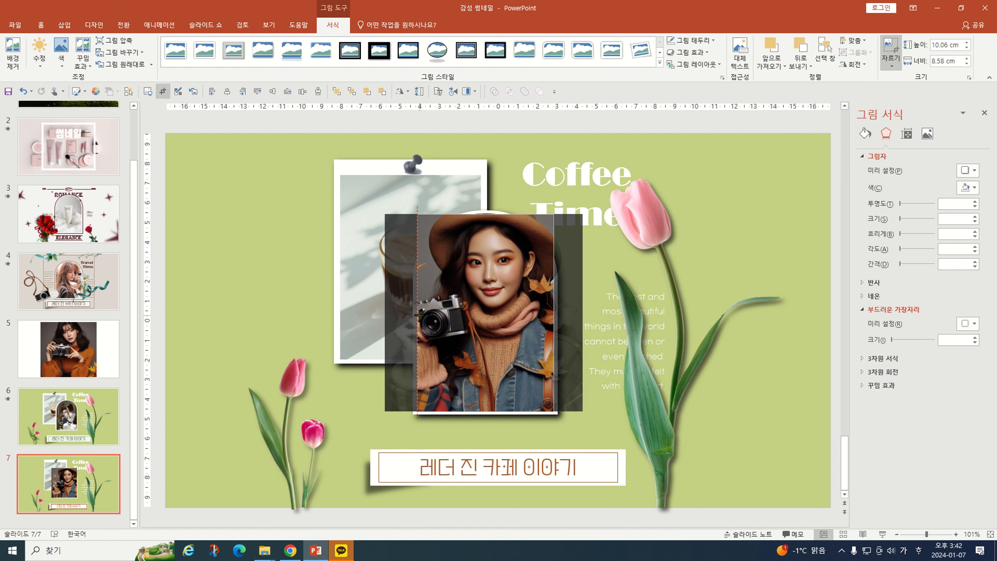
key(Escape)
drag(473, 300, 684, 308)
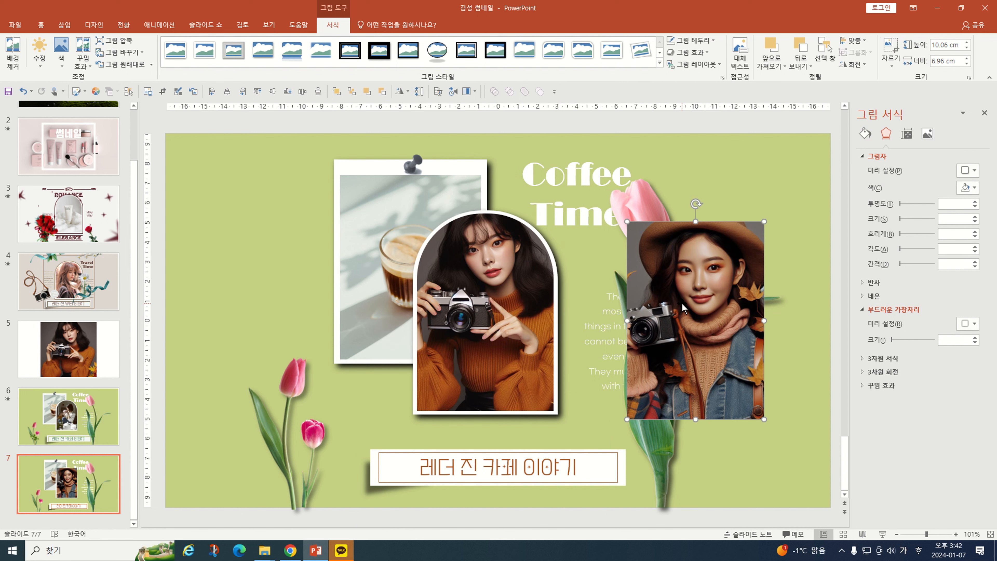
Step: Replace the arch shape's picture fill with the cropped photo from the clipboard and delete the leftover photo
click(500, 307)
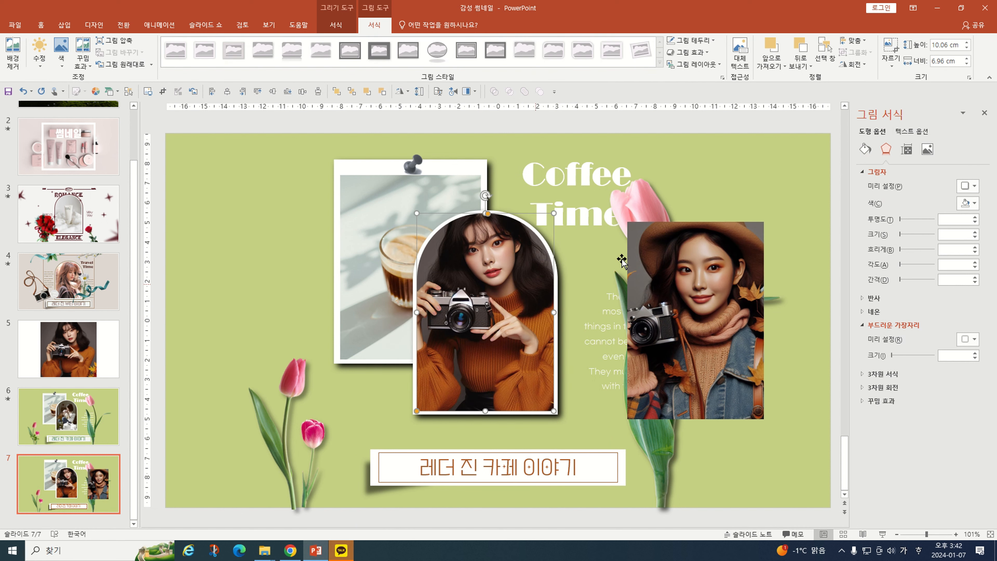
click(866, 150)
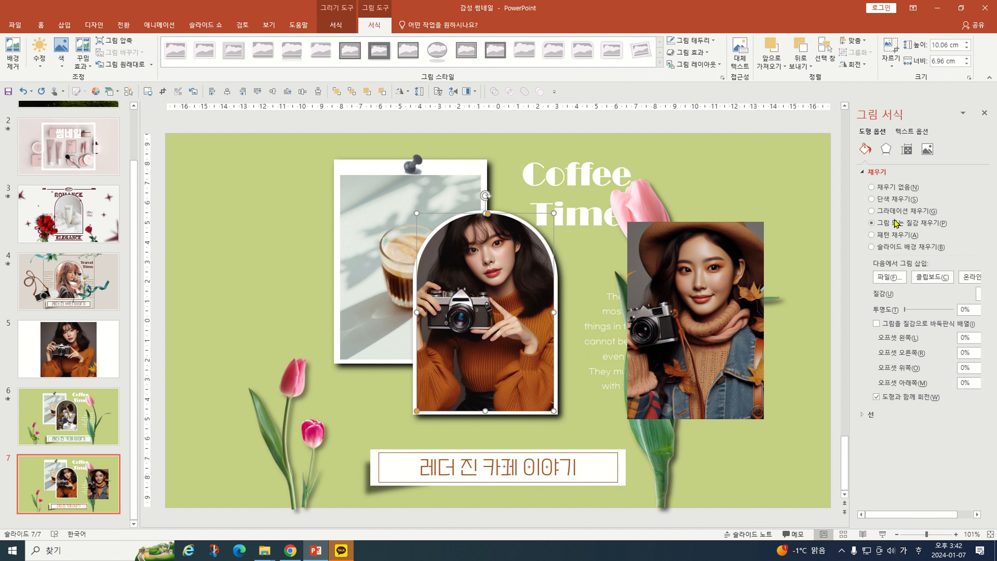
click(932, 277)
click(730, 311)
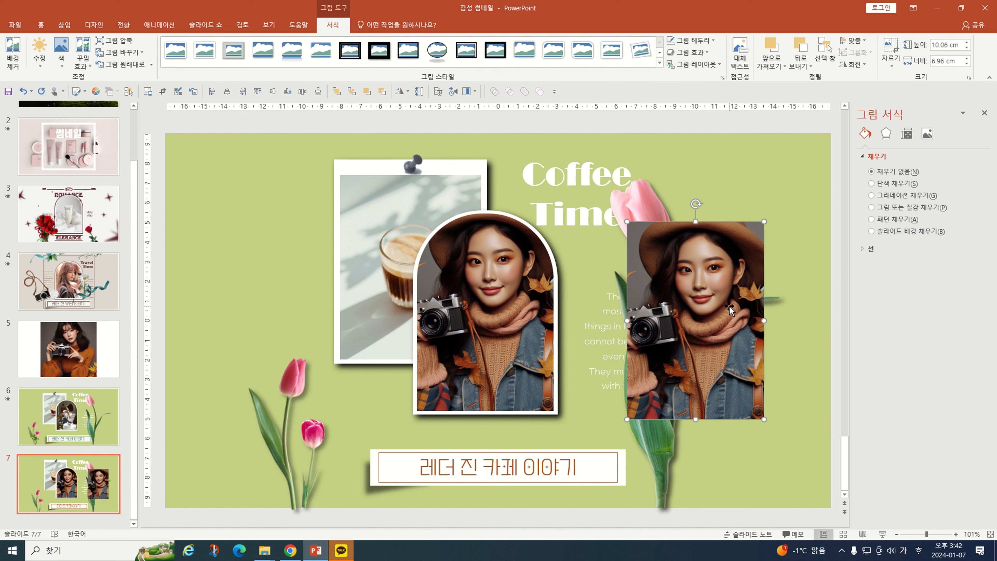
key(Delete)
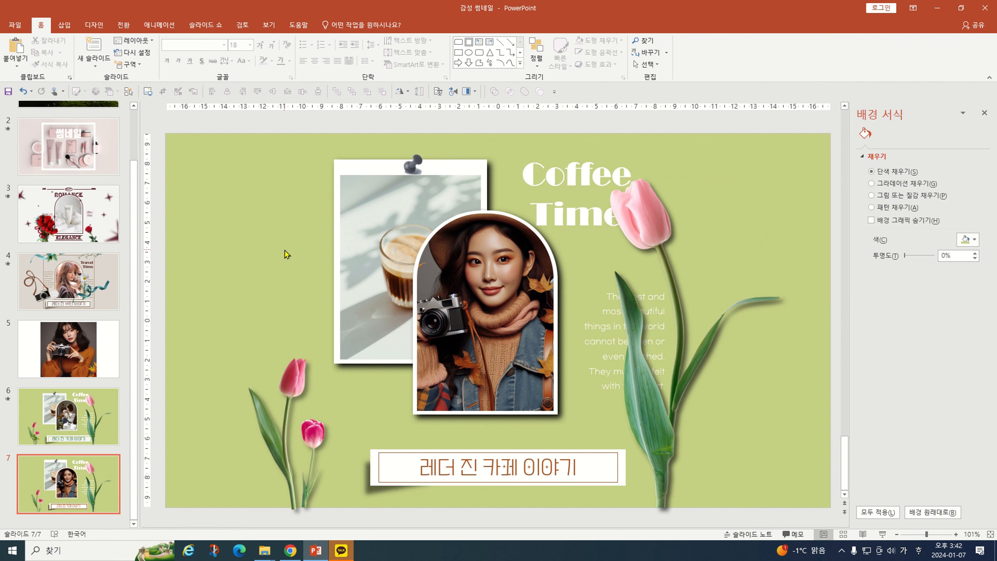
Step: Examine the export file type options for saving slides as PNG or JPEG images, then return to slide 7
scroll(284, 252, down, 3)
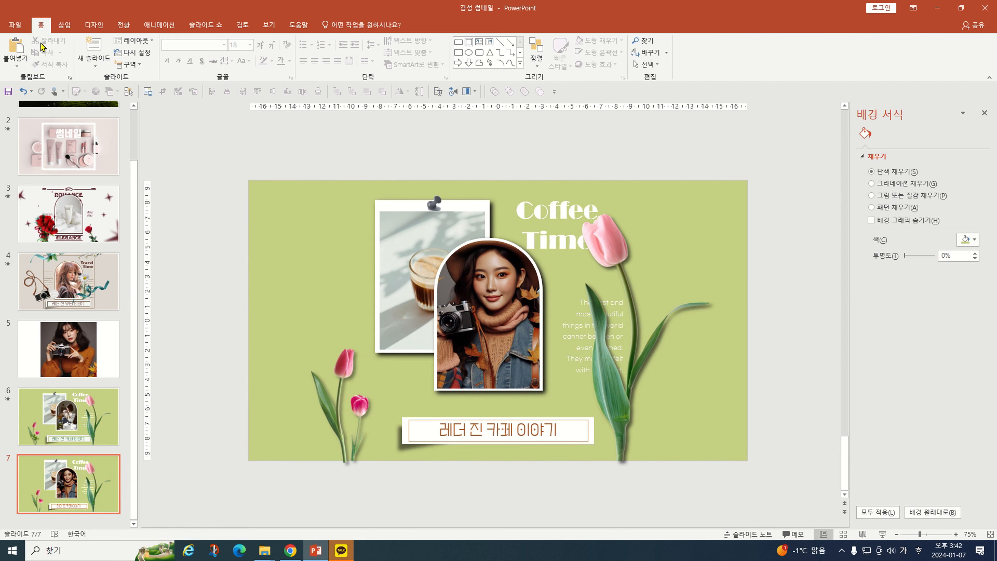
click(15, 26)
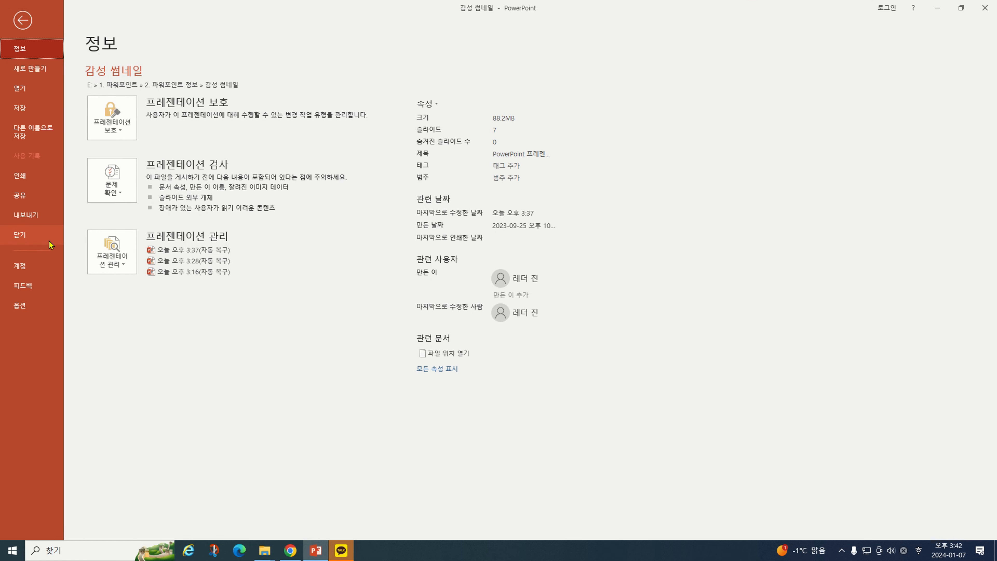
click(29, 217)
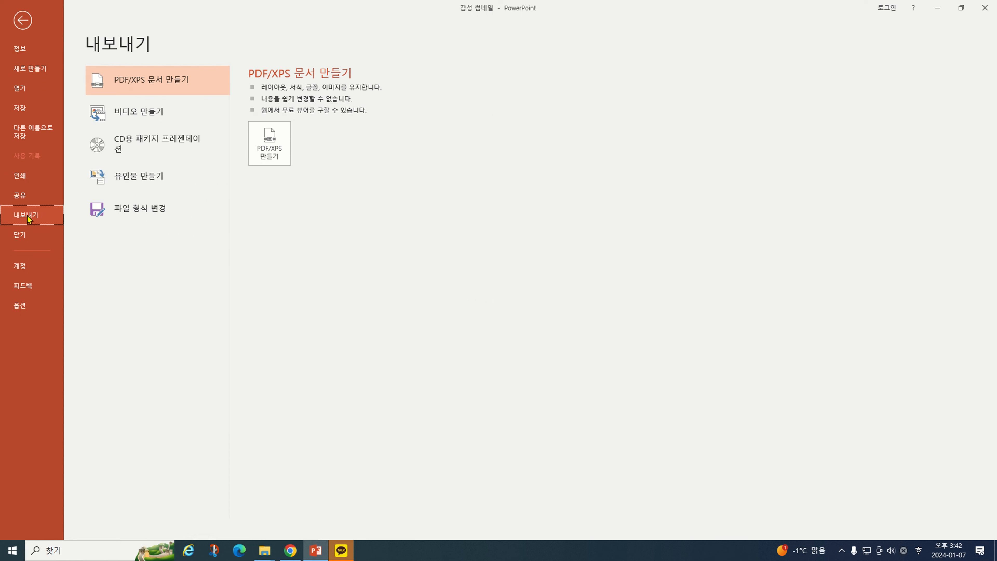
click(133, 217)
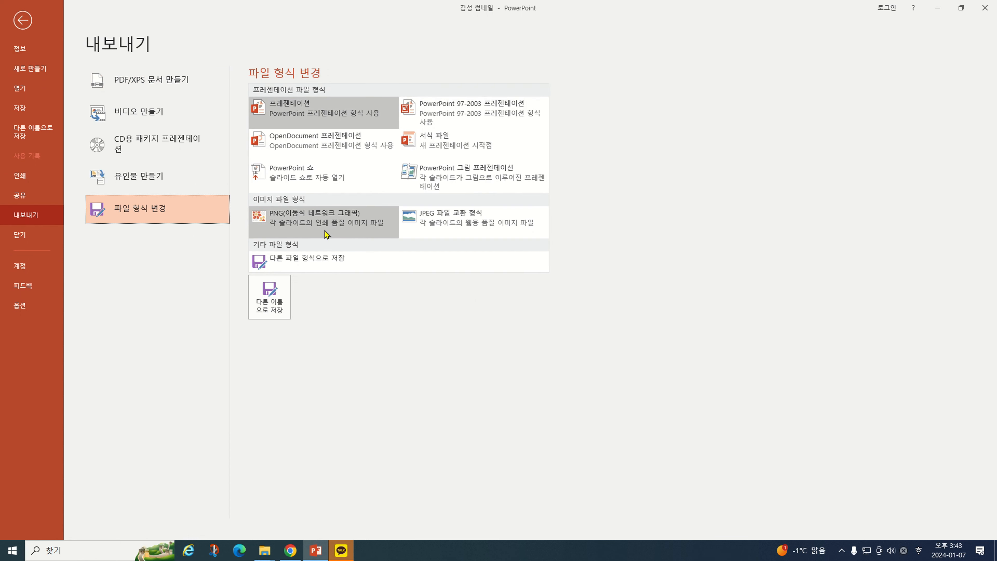
click(22, 20)
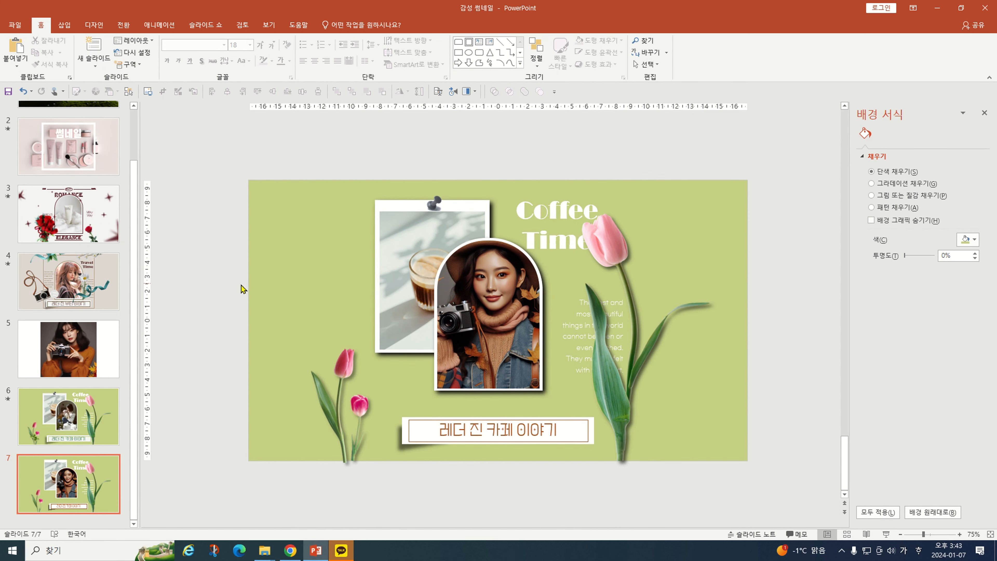
Step: Compare the green café thumbnails on slides 6 and 7, then view the woman's photo on slide 5
click(78, 416)
click(80, 475)
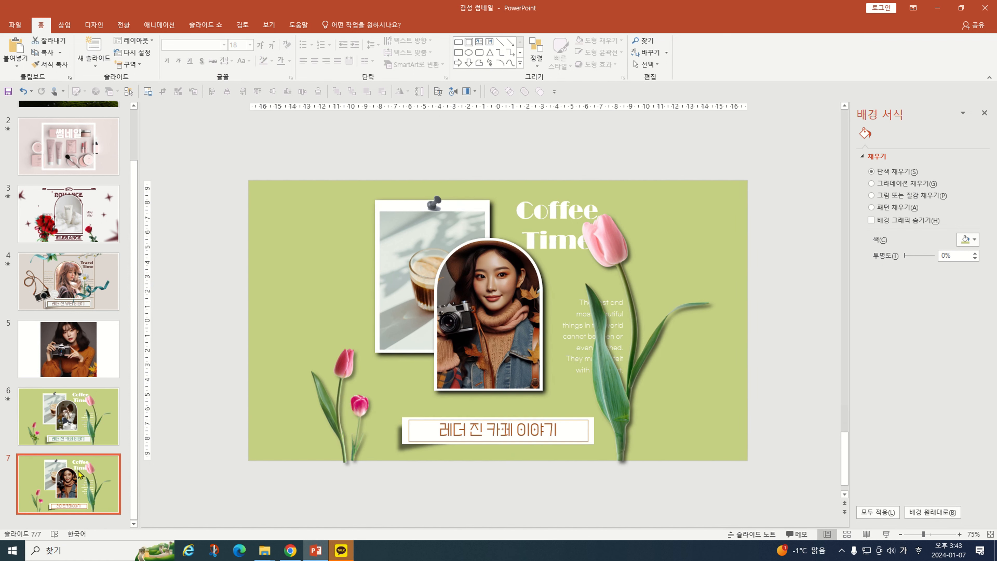
click(77, 420)
click(75, 484)
click(70, 434)
click(72, 359)
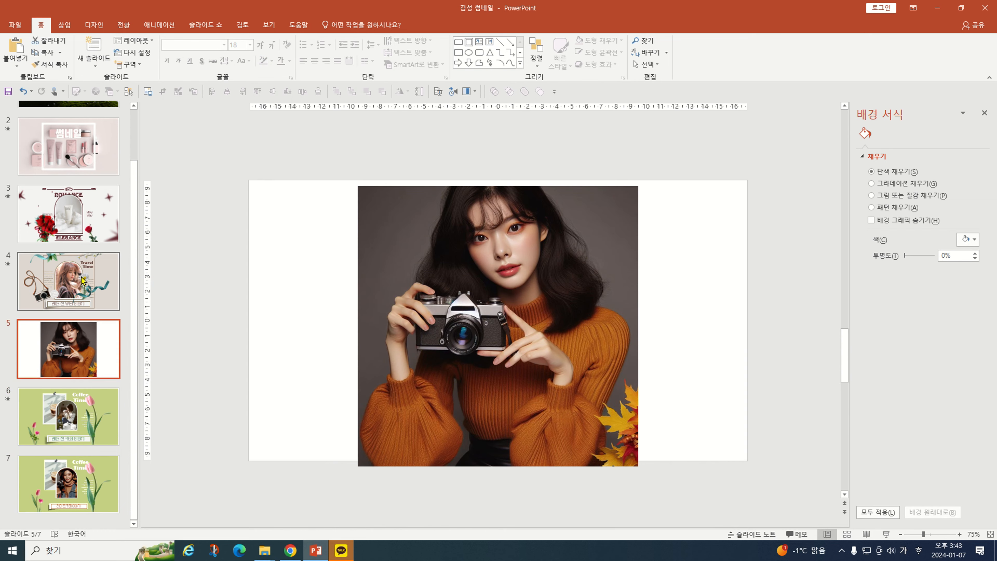
Step: On slide 4, shift the camera slightly up and left, and move the teal ribbon and the large daisy down and right
click(76, 290)
scroll(429, 339, up, 3)
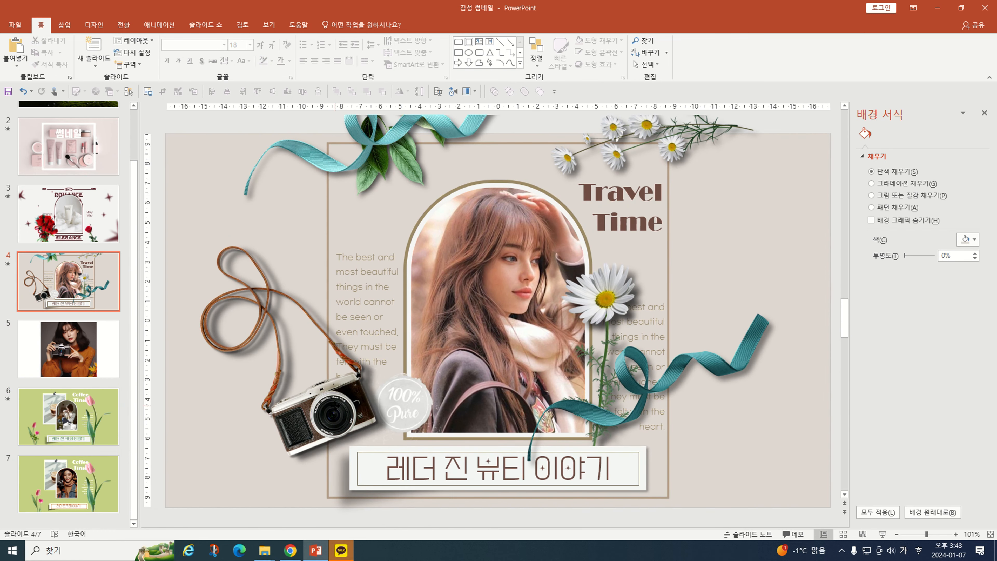
mouse_move(335, 406)
mouse_down()
mouse_move(314, 351)
mouse_move(303, 393)
mouse_move(335, 405)
mouse_move(330, 393)
mouse_up()
click(406, 405)
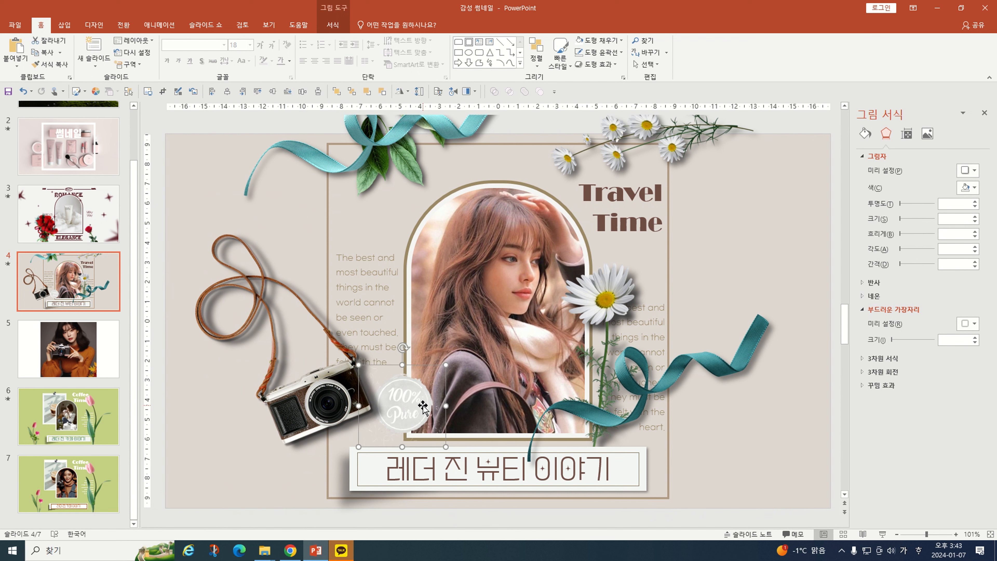
drag(644, 381, 701, 419)
drag(617, 319, 682, 343)
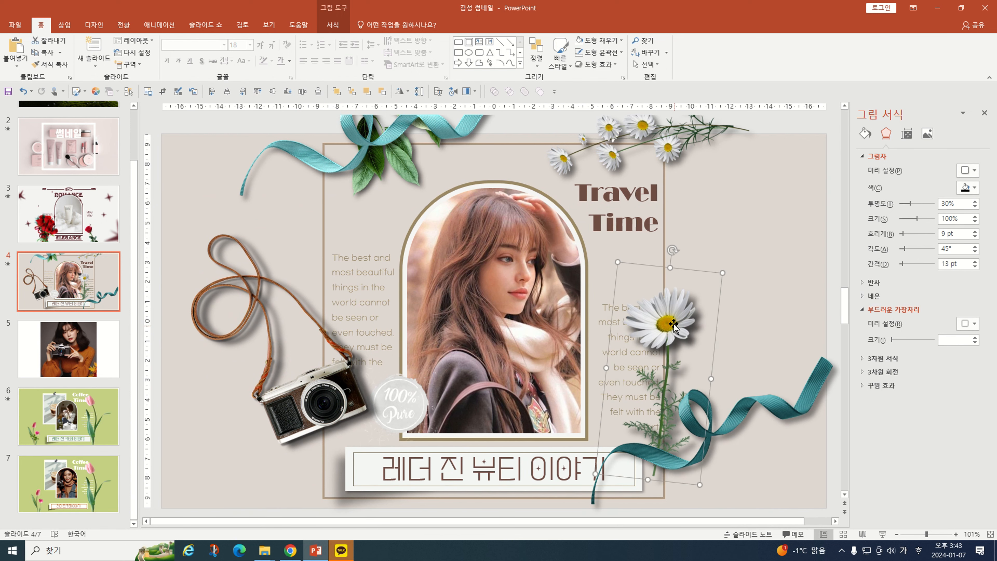
Step: On slide 4, shift the small daisy branch slightly right and move the upper light teal ribbon left and slightly down
drag(650, 136, 667, 135)
drag(376, 139, 267, 152)
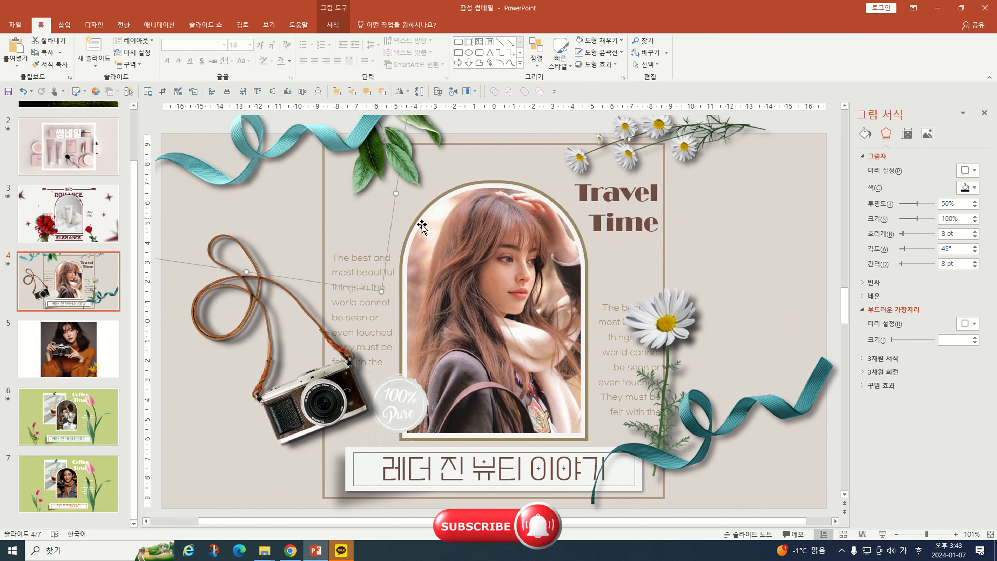
Step: Switch to the PNGWing page in Chrome and search for "카메라" PNG images
click(298, 544)
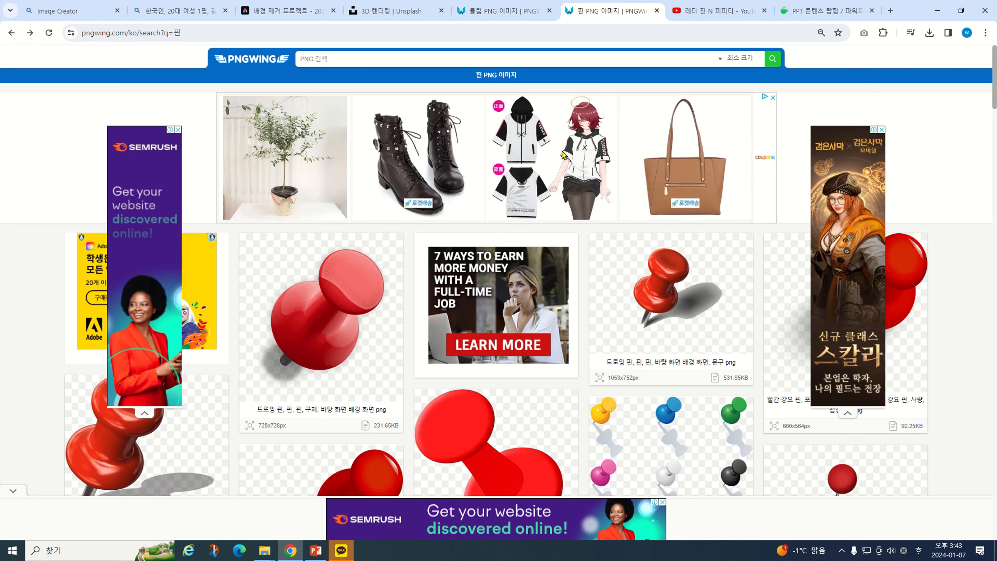
click(386, 55)
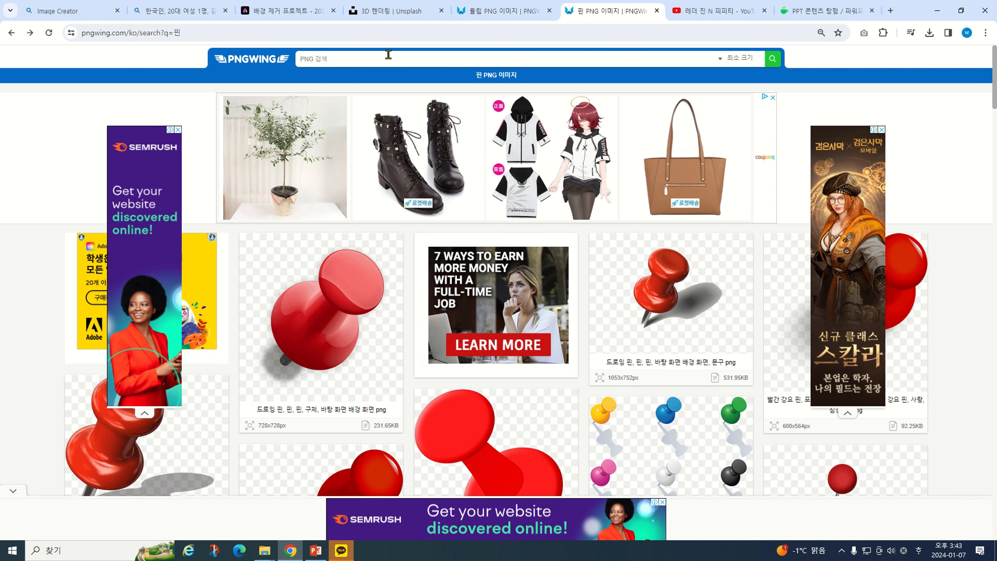
text(카메라)
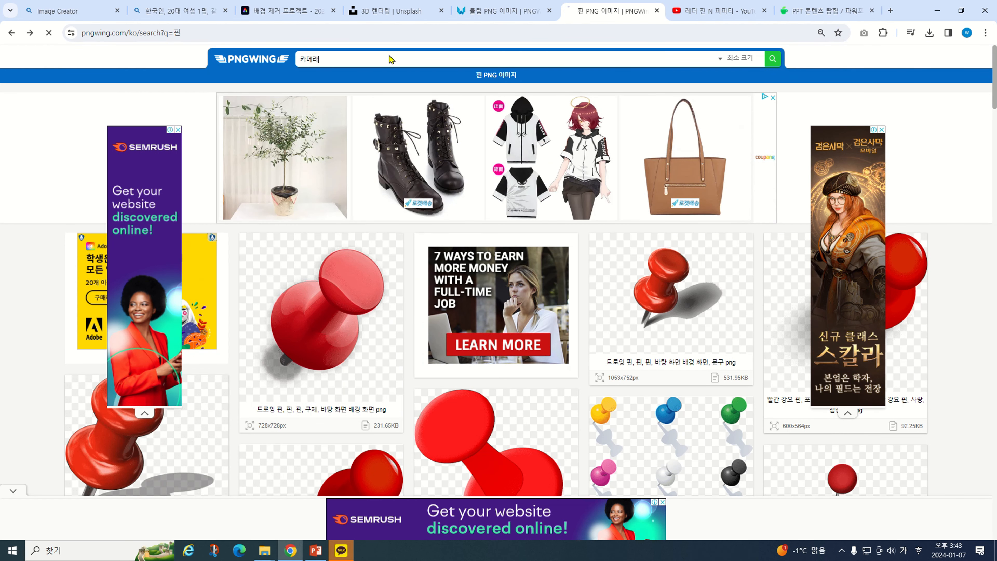
key(Return)
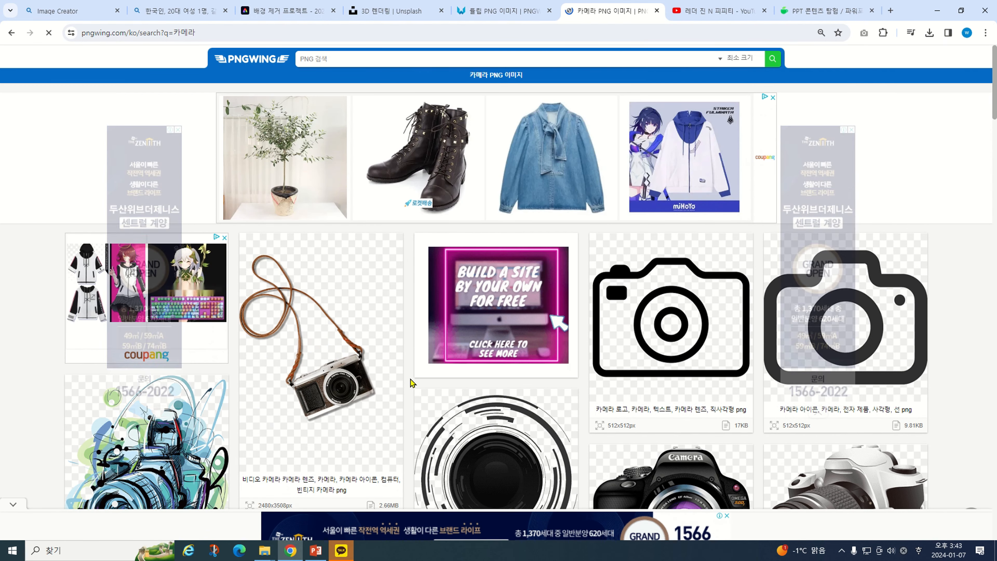
scroll(300, 321, down, 1)
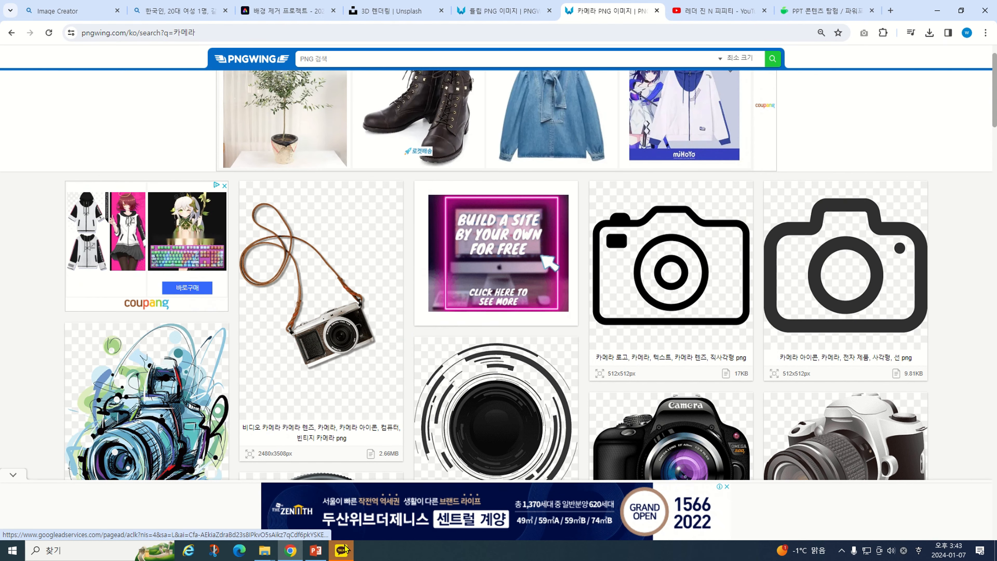
Step: Switch to PowerPoint to view the green "Coffee Time" thumbnail on slide 7, then return to the camera images in Chrome
click(315, 551)
click(92, 484)
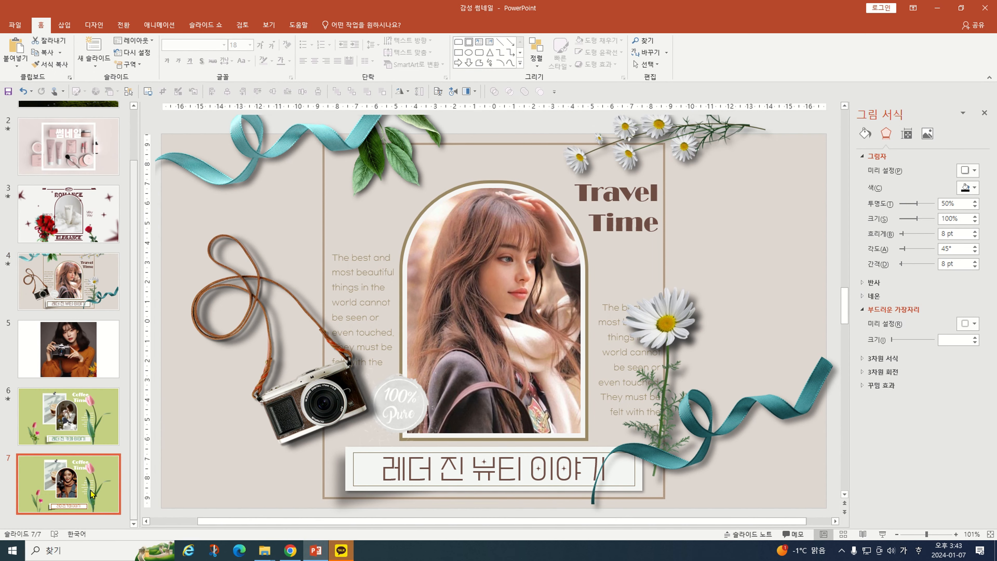
scroll(215, 435, down, 3)
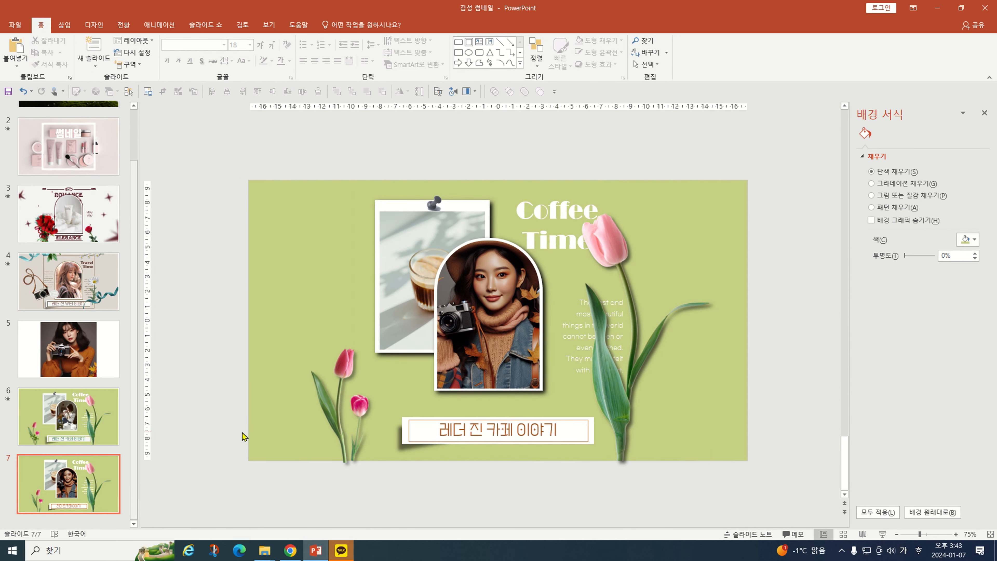
scroll(242, 436, up, 3)
click(290, 550)
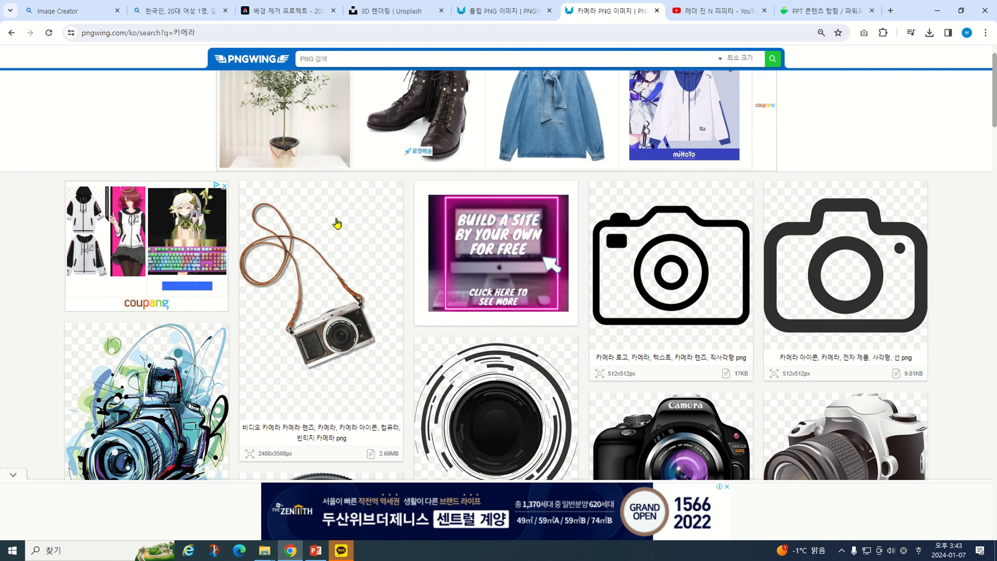
Step: Show the YouTube channel page and open the Naver cafe from the channel's list of links
click(708, 12)
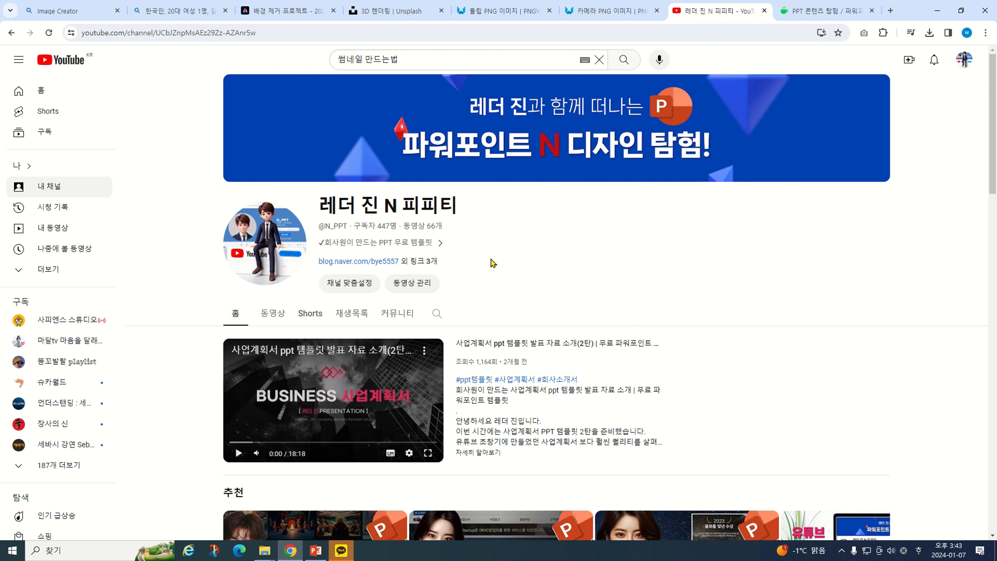
click(431, 264)
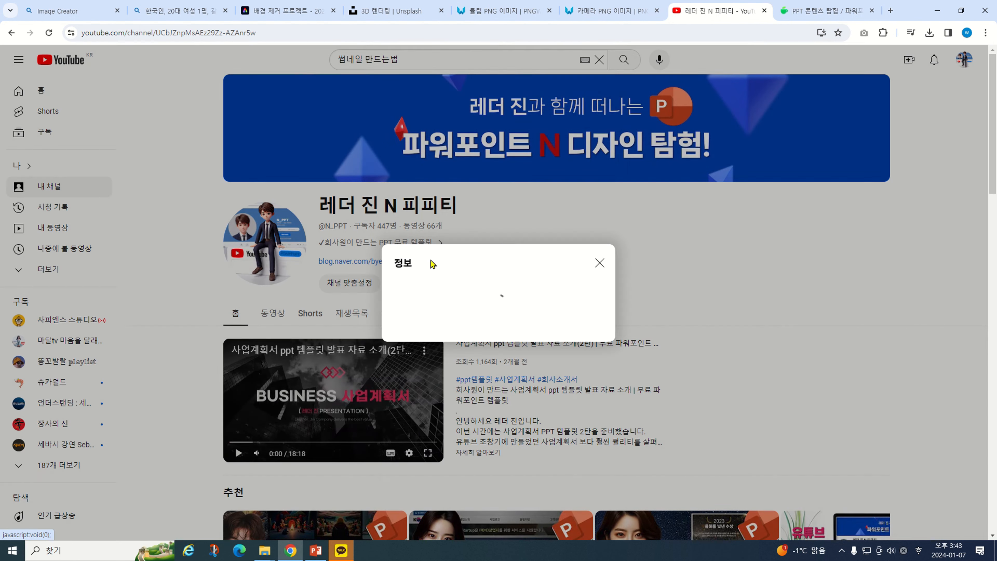
click(462, 260)
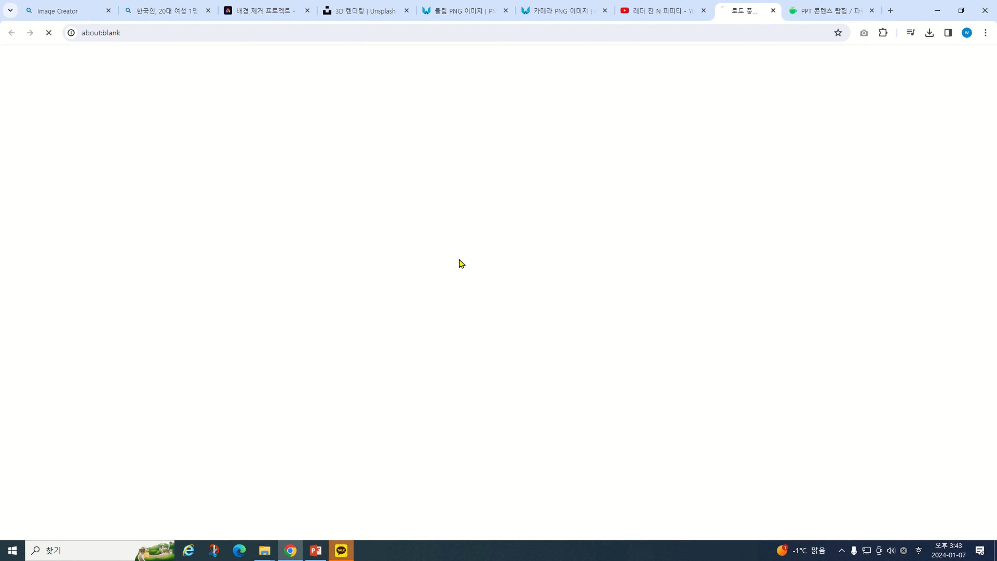
Step: Open the cafe's "PPT 썸네일" board and look through the shared thumbnail templates
scroll(324, 310, down, 10)
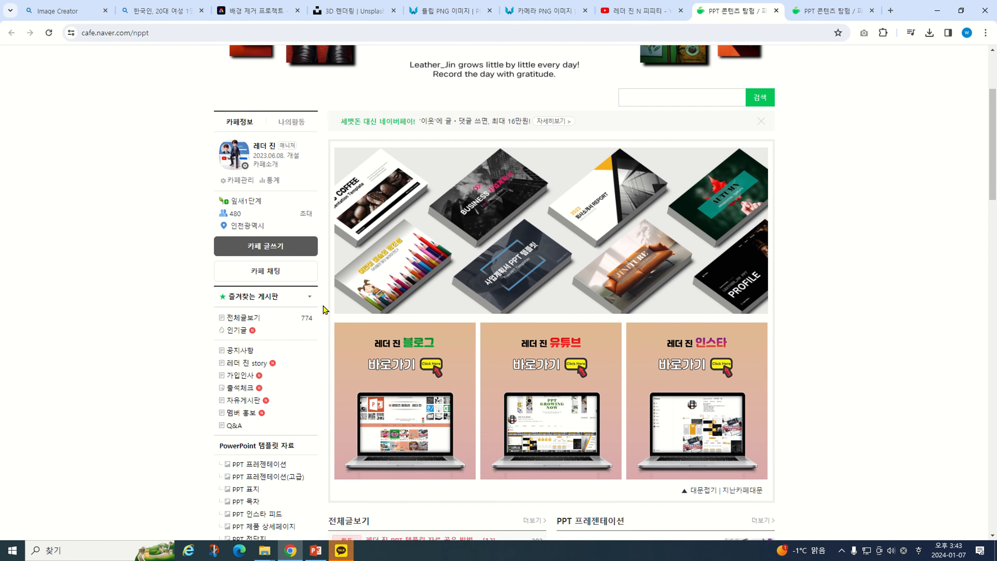
scroll(323, 310, up, 1)
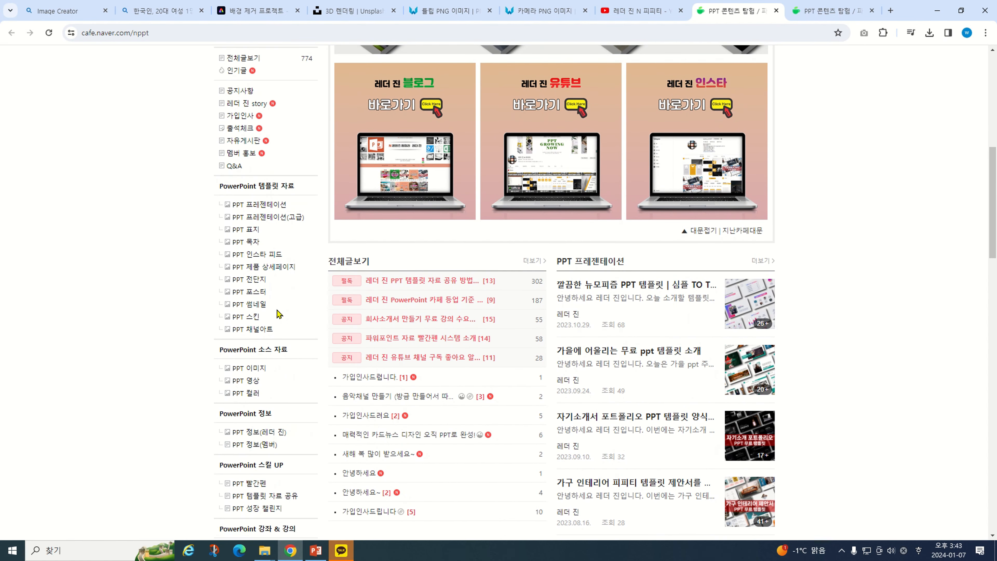
click(250, 305)
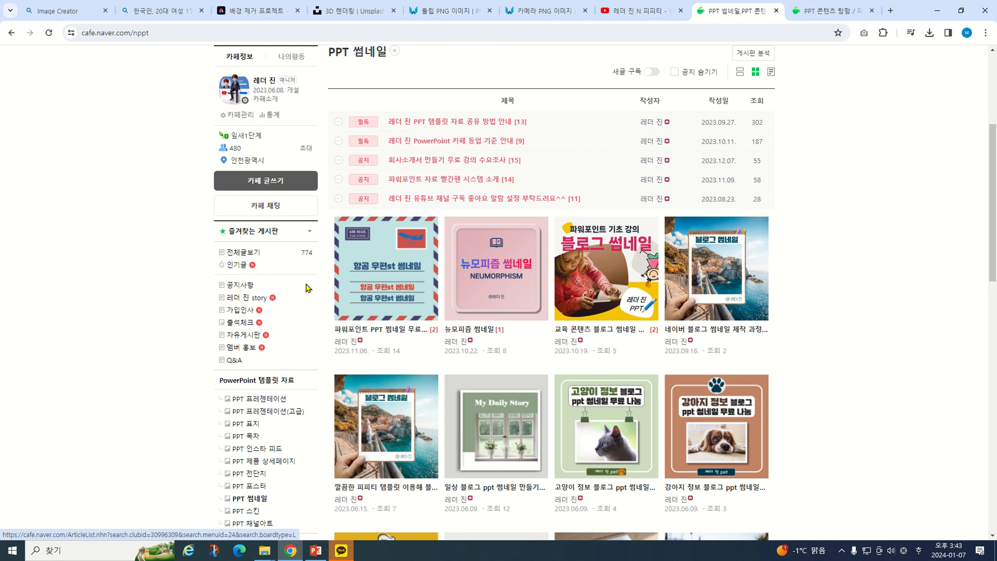
scroll(607, 367, down, 2)
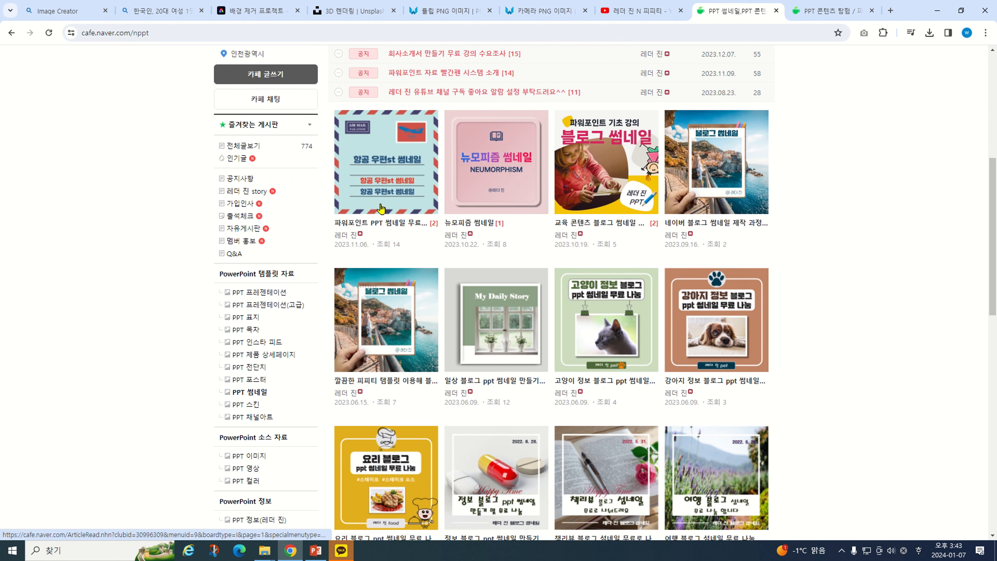
scroll(817, 277, up, 7)
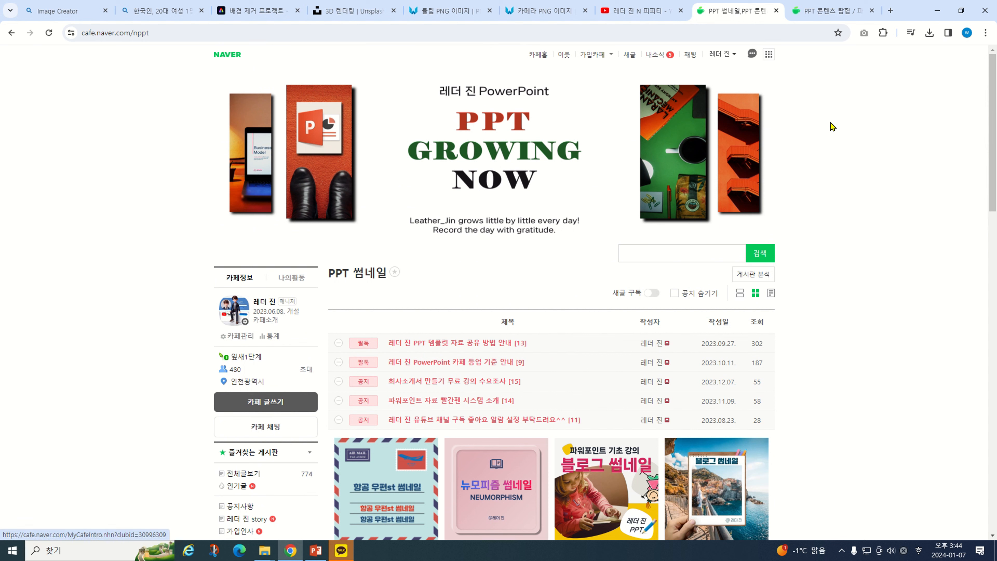
Step: Switch back to PowerPoint, start the slide show from slide 4, and view the "Travel Time" and "Romance Elegance" thumbnails full screen
click(316, 550)
click(67, 421)
click(76, 375)
click(68, 281)
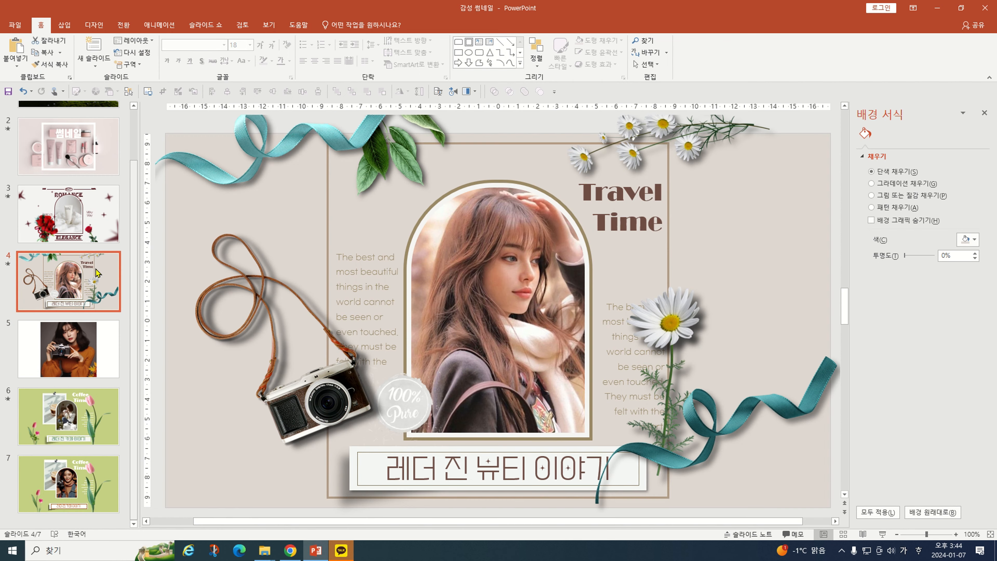
click(889, 536)
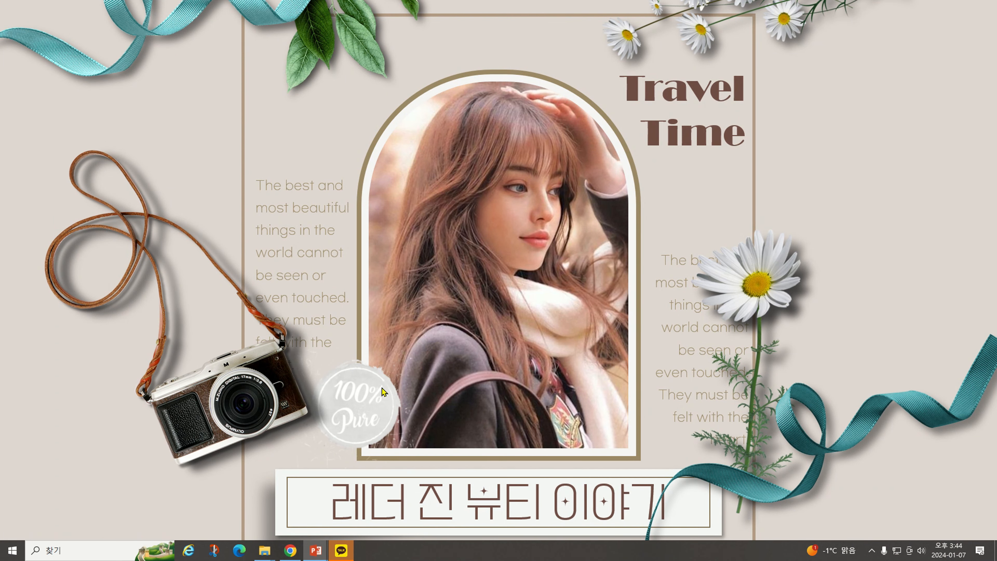
click(447, 332)
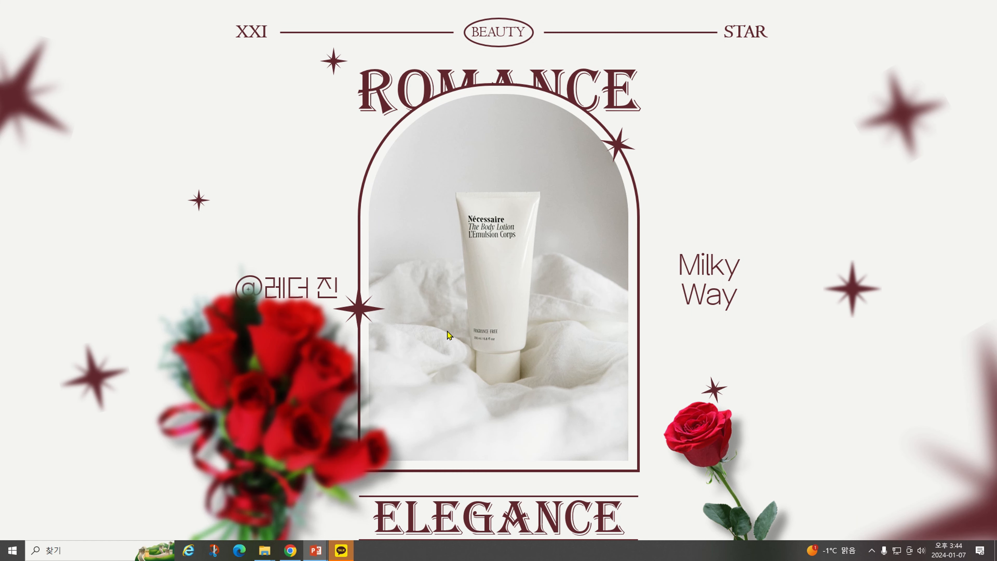